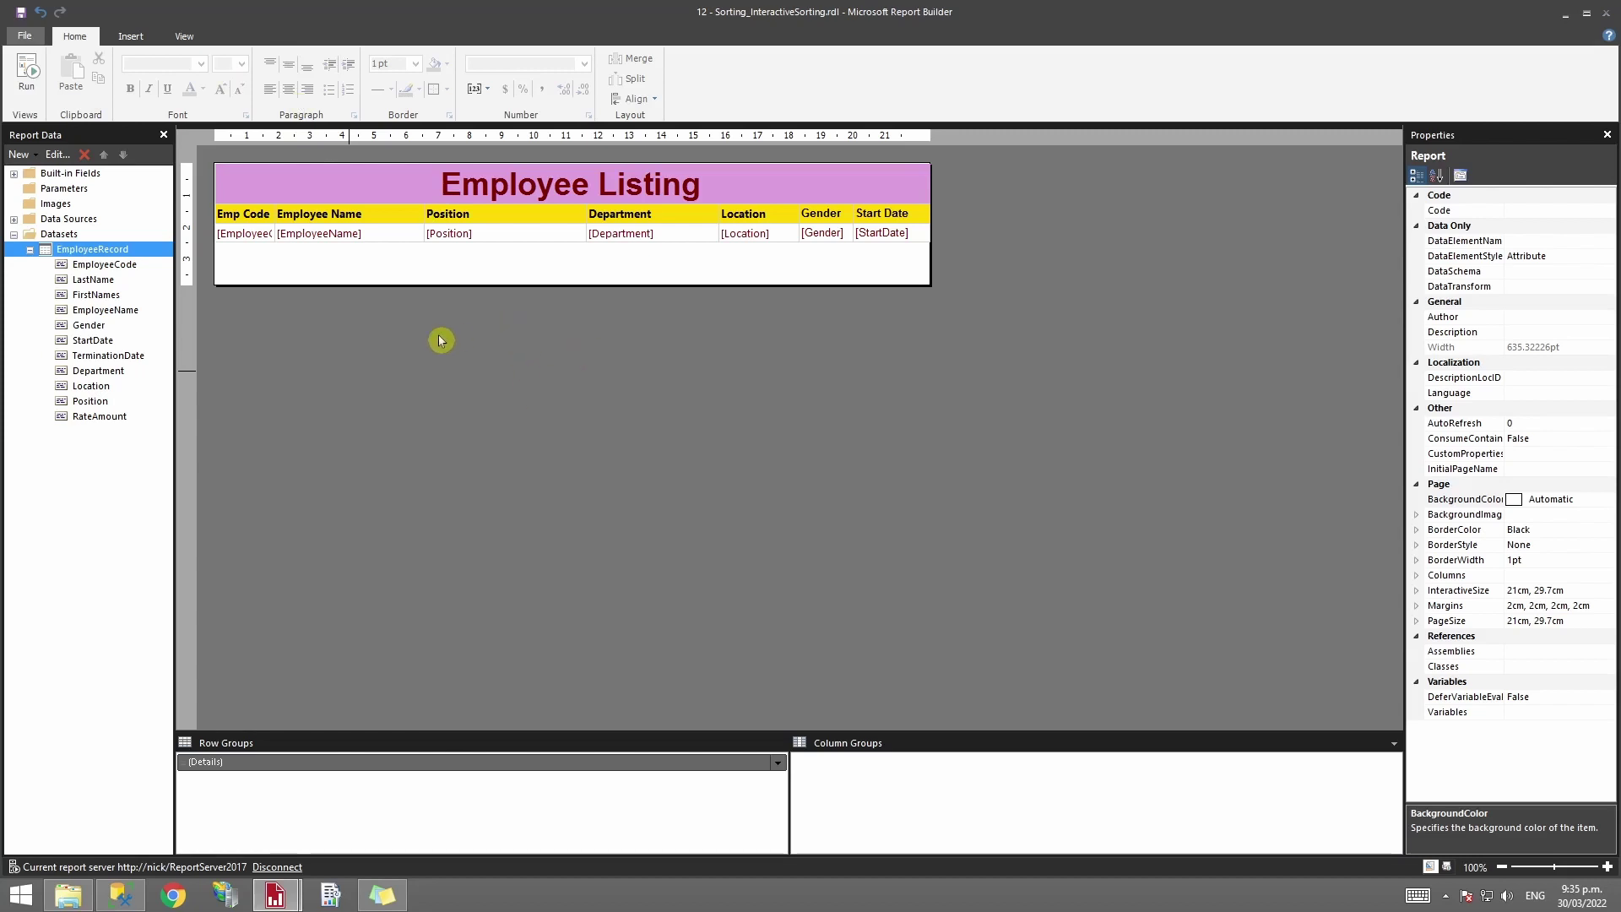
# Step: Run the Employee Listing report to preview its rows in their current, unsorted order
pyautogui.click(26, 74)
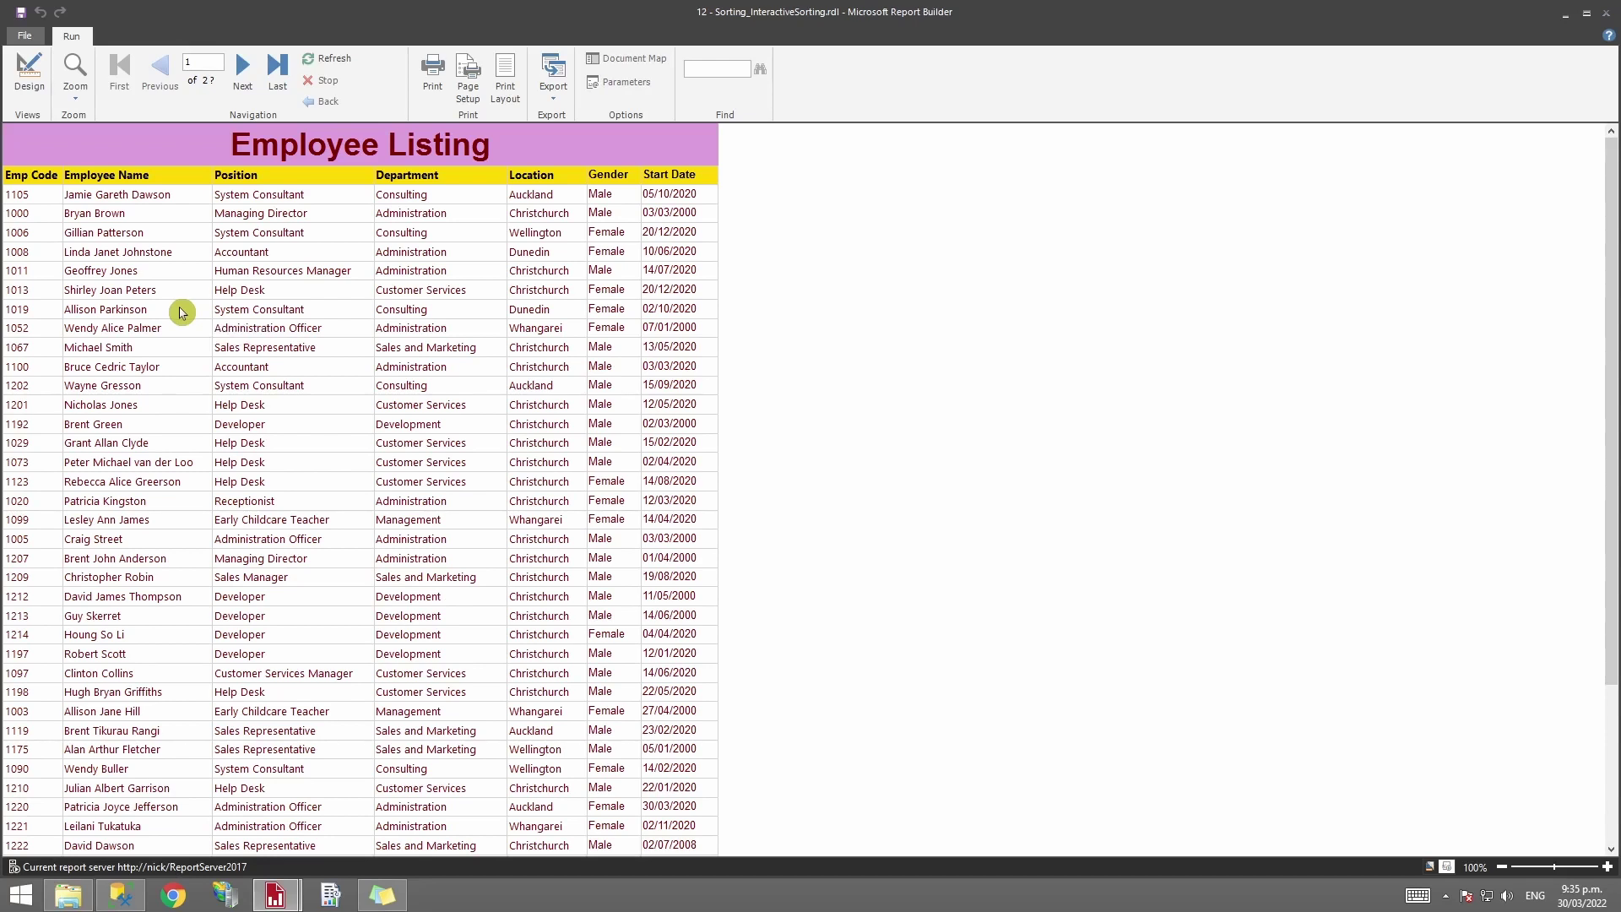
# Step: Return from the unsorted preview to design view and select the EmployeeRecord dataset
pyautogui.click(31, 78)
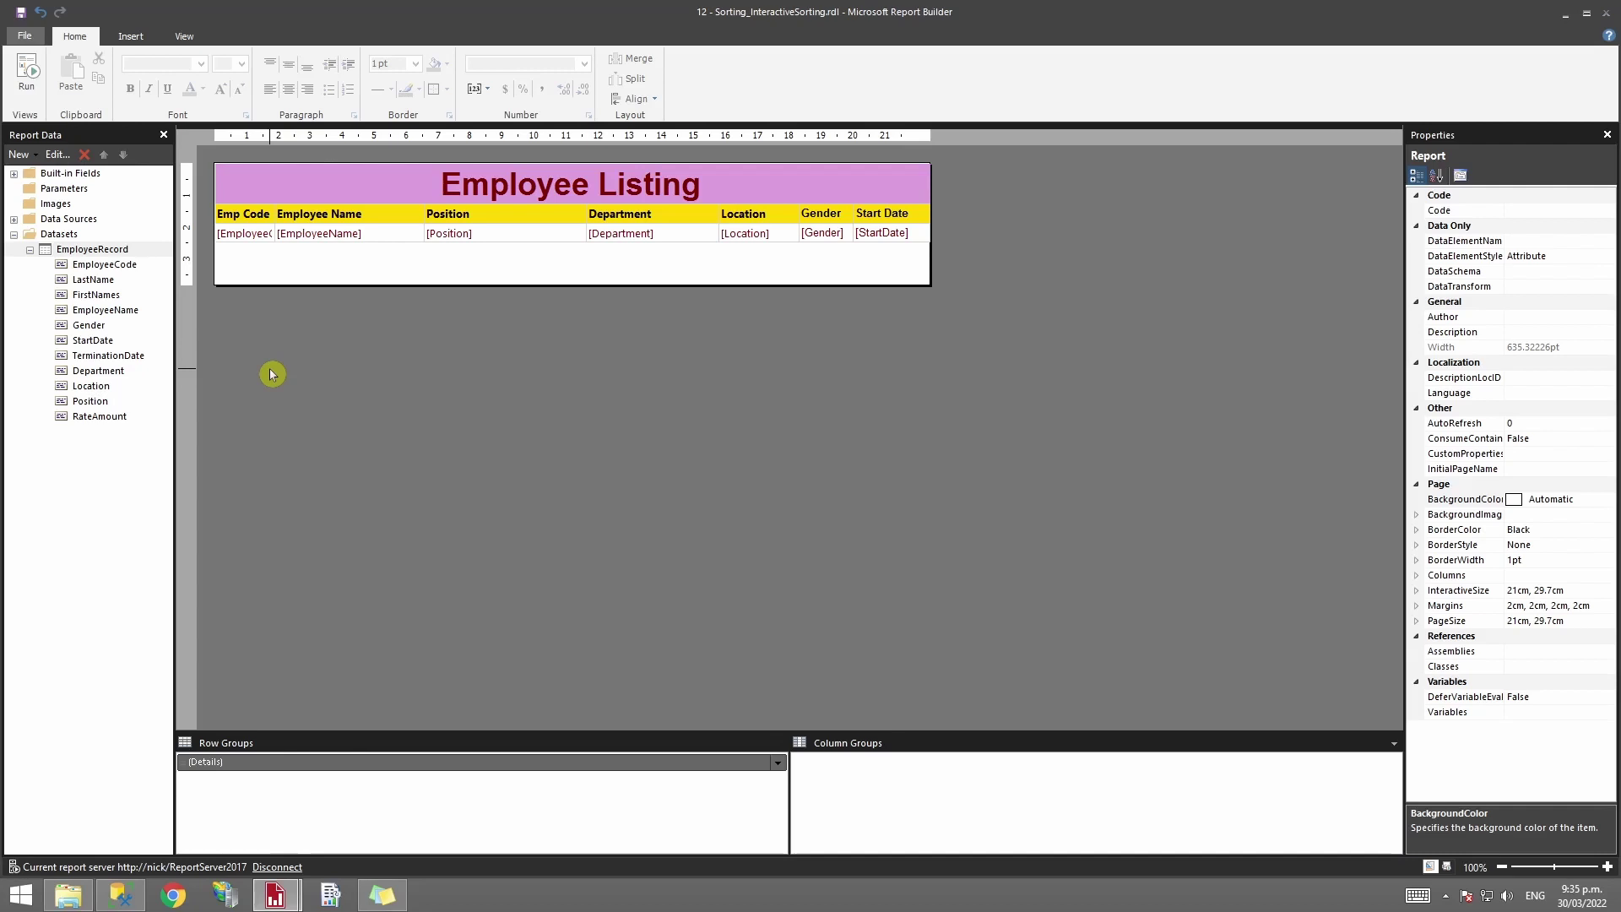
pyautogui.click(108, 250)
# Step: Append an ORDER BY P.Description line to the EmployeeRecord dataset query
pyautogui.rightClick(111, 250)
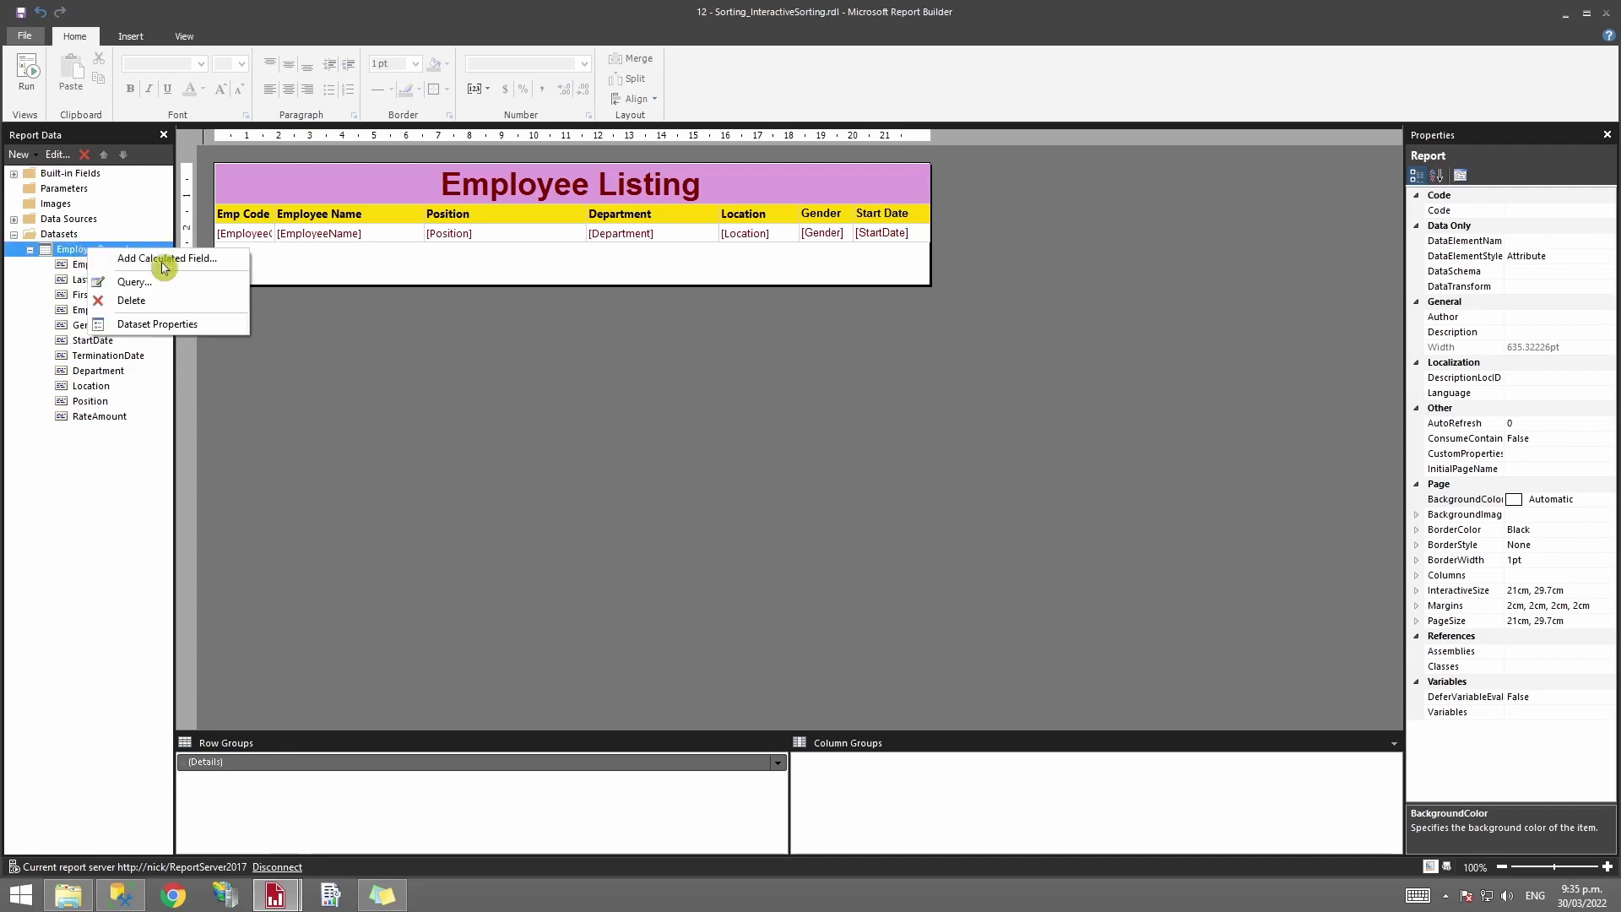
pyautogui.click(203, 324)
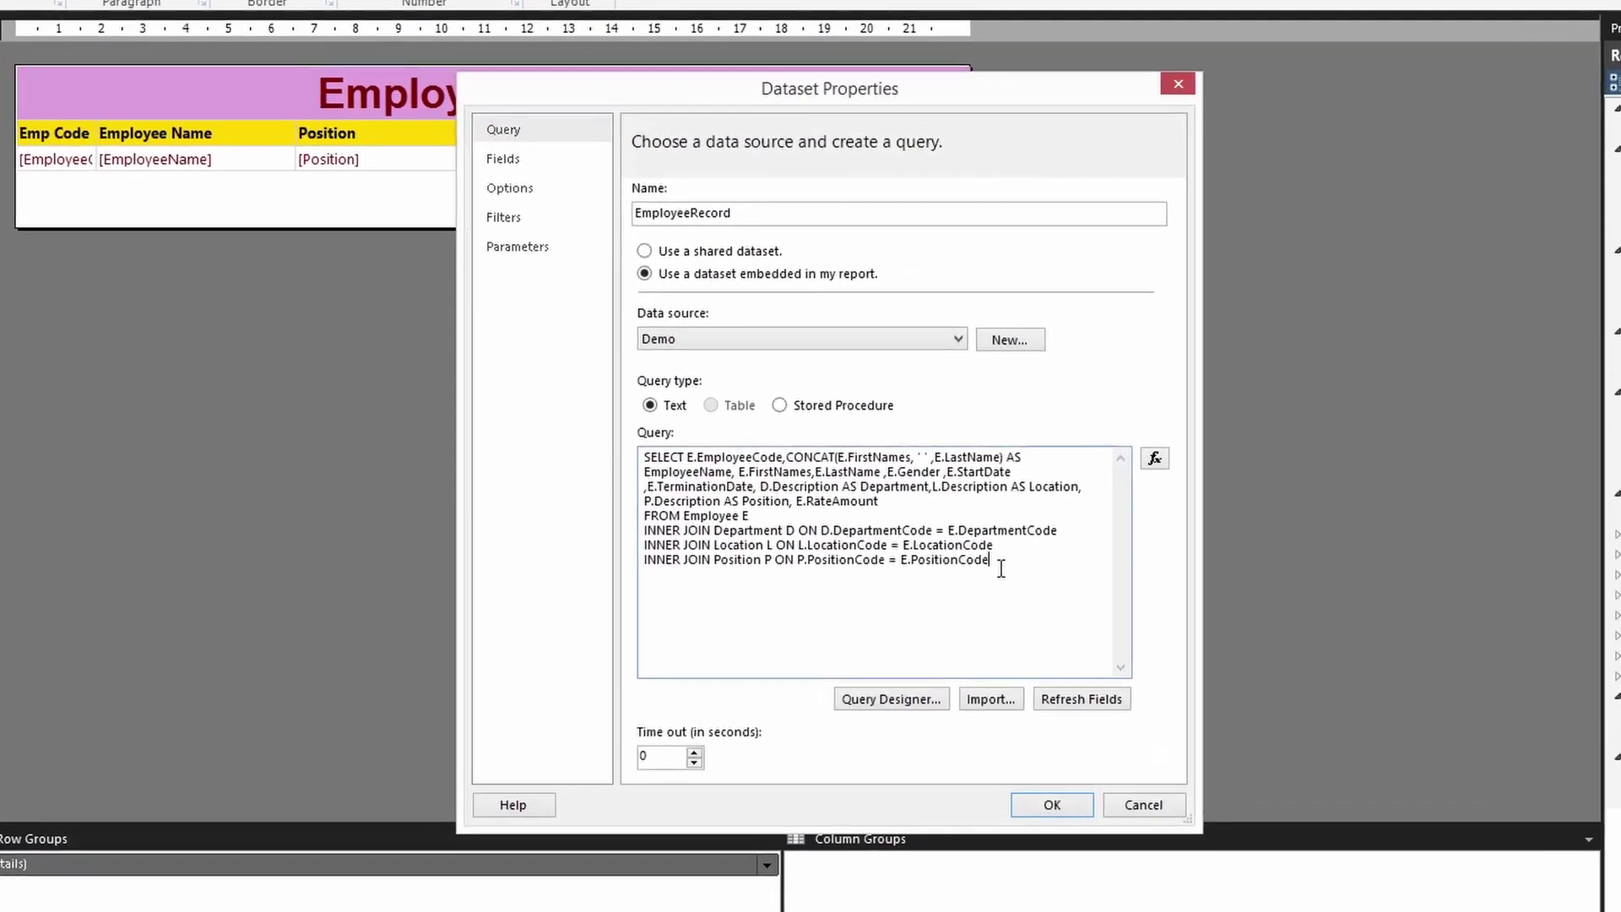
pyautogui.press('Return')
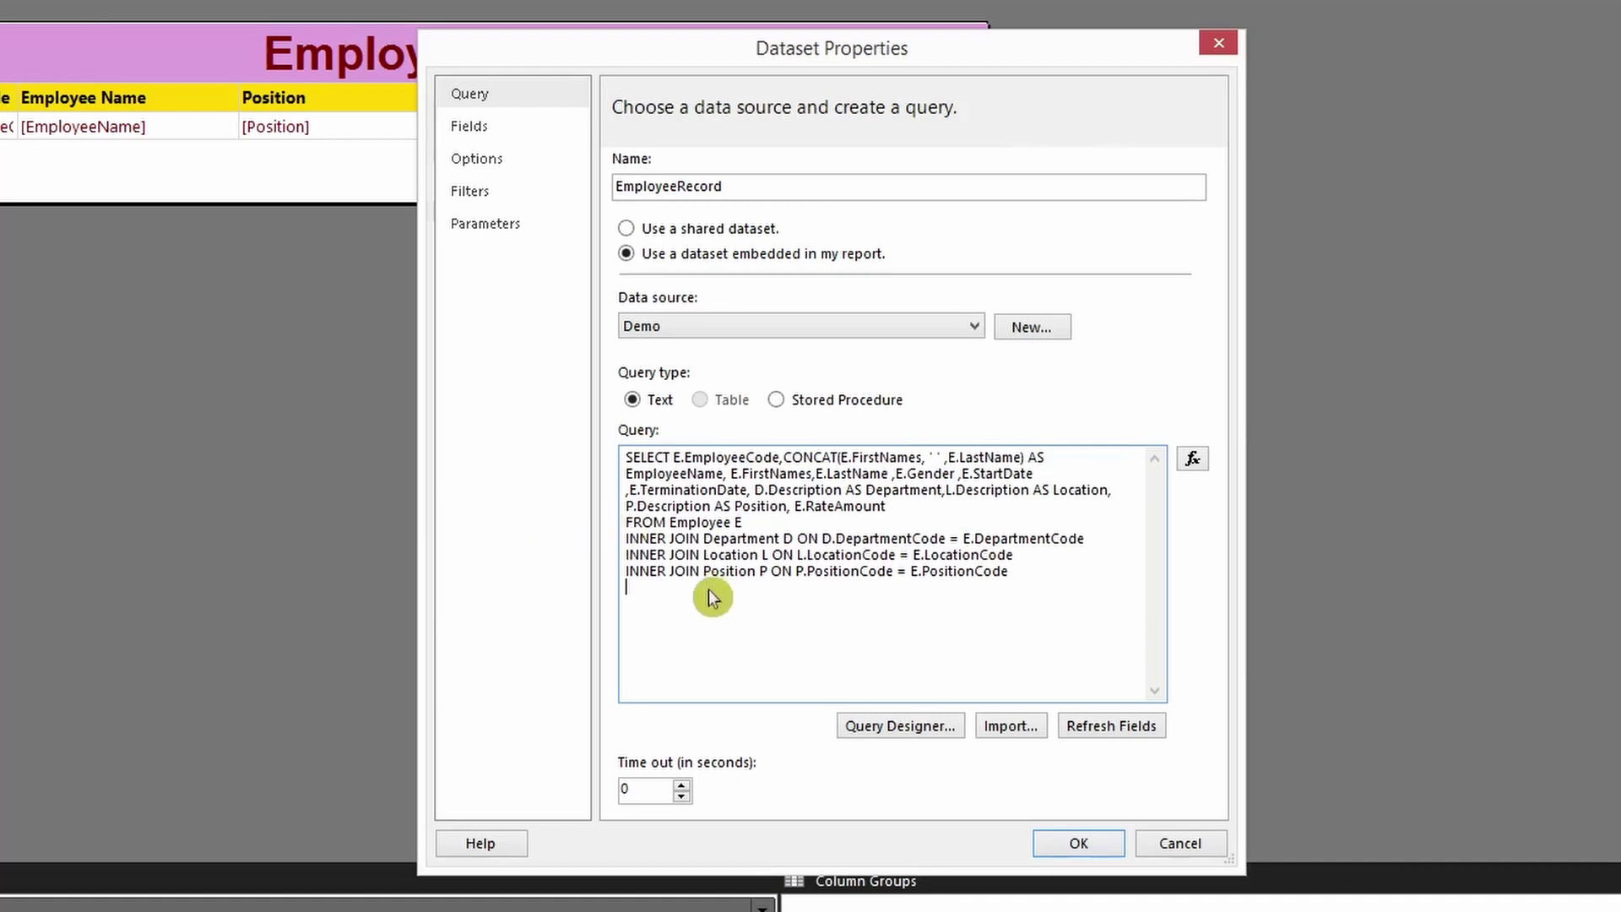
pyautogui.write('ORDER BY')
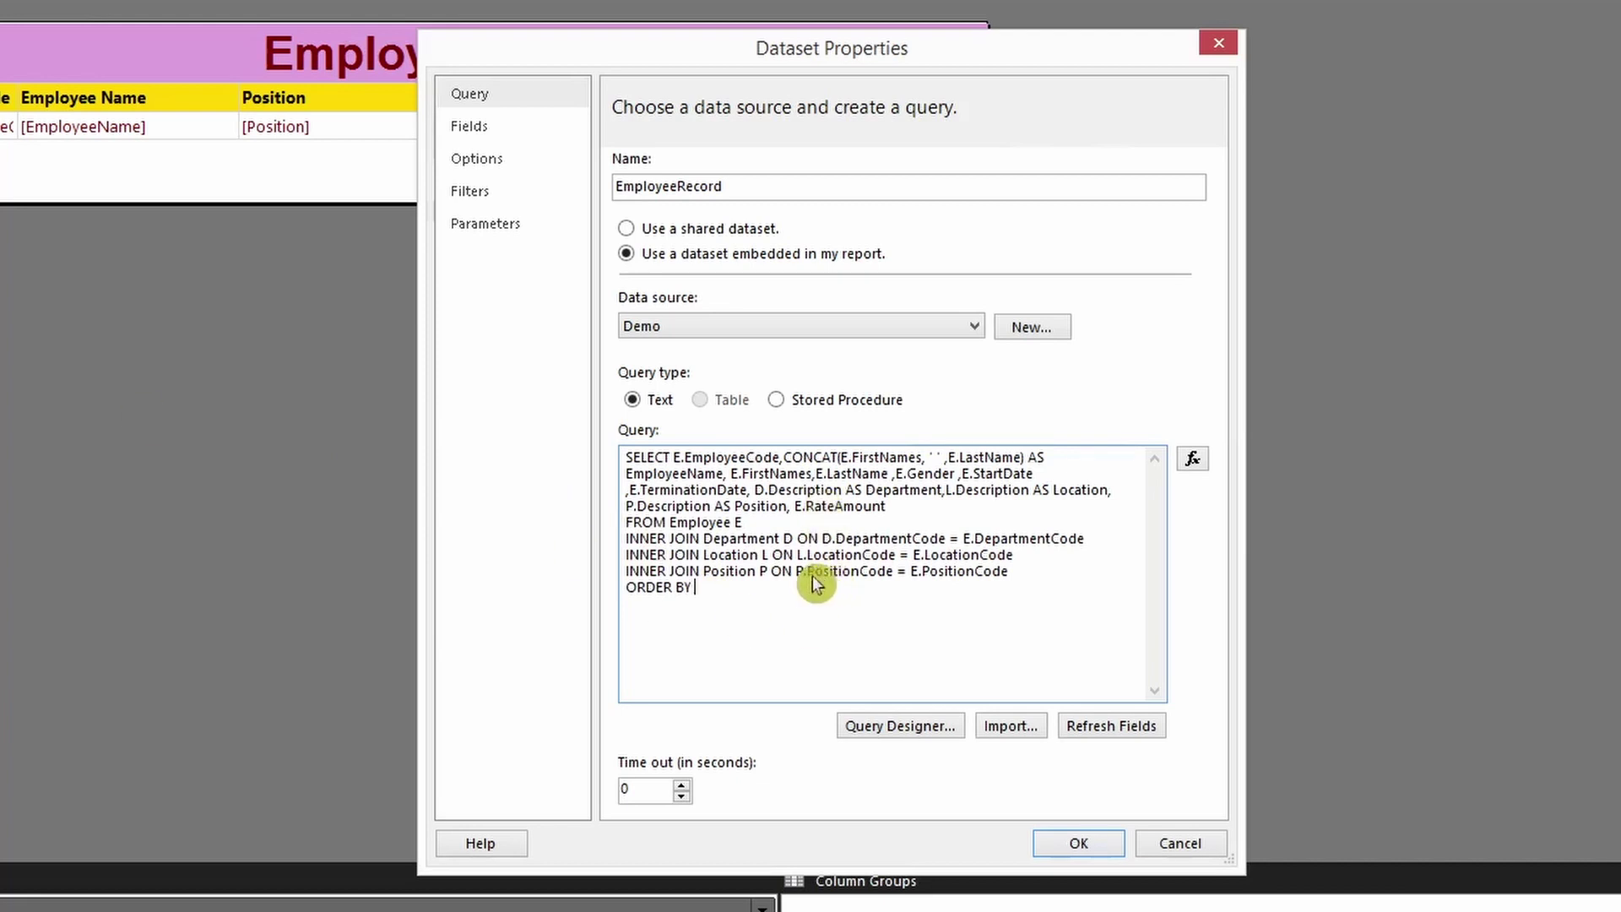
pyautogui.click(784, 574)
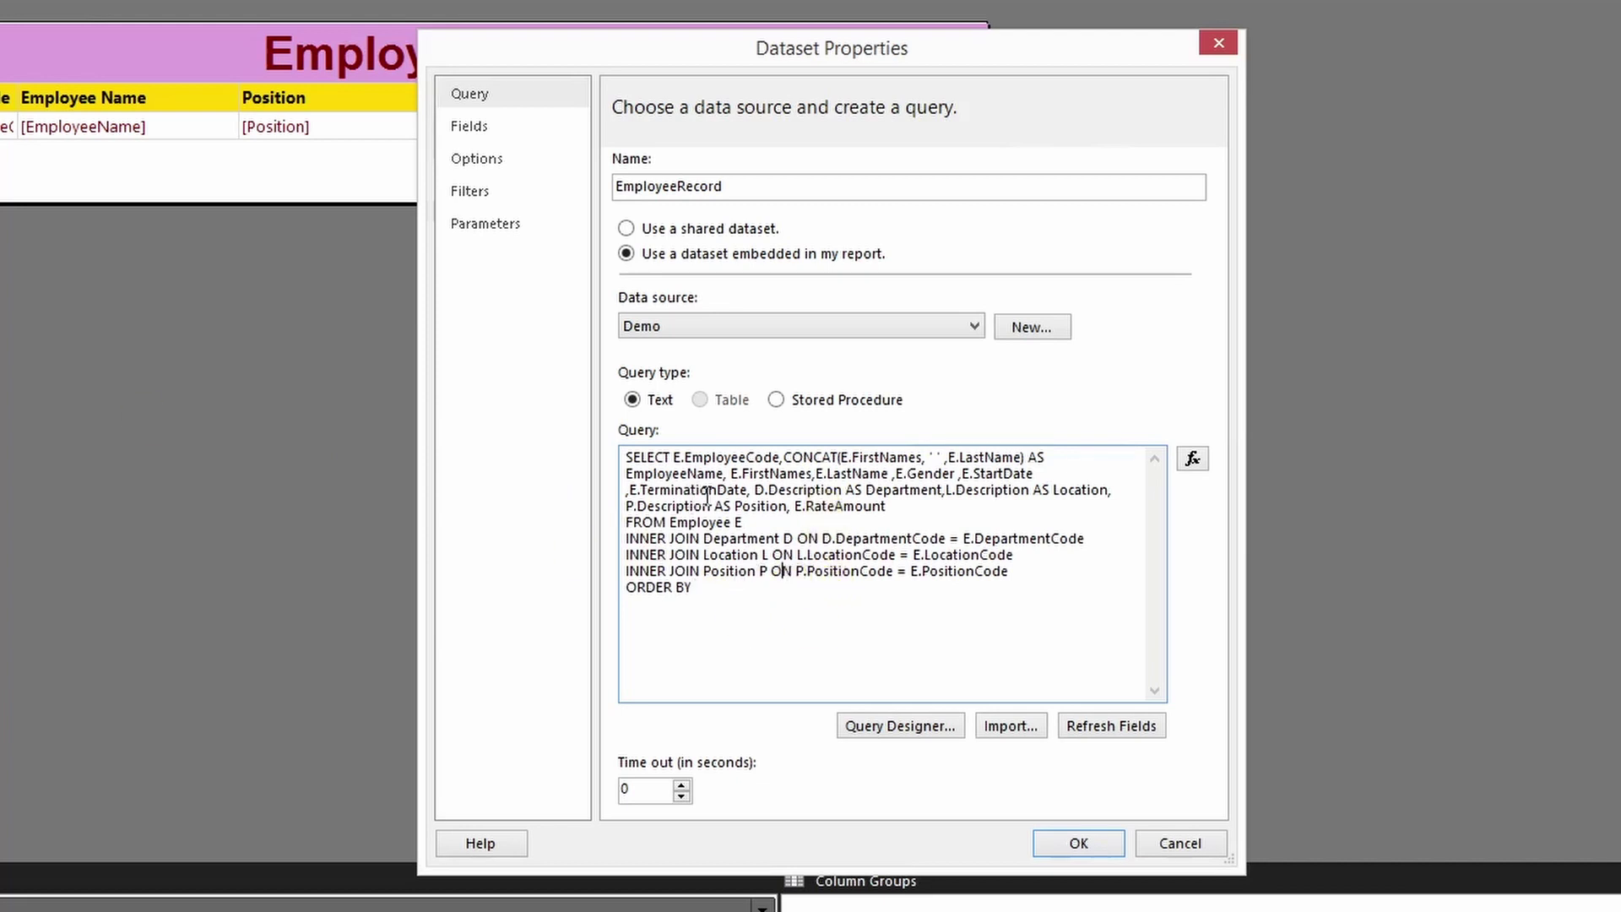
pyautogui.click(710, 596)
pyautogui.write('P.Description')
# Step: Try ASC and DESC, then remove them to keep the default ascending order and apply the query
pyautogui.write('ASC')
pyautogui.press('BackSpace')
pyautogui.press('BackSpace')
pyautogui.press('BackSpace')
pyautogui.write('DESC')
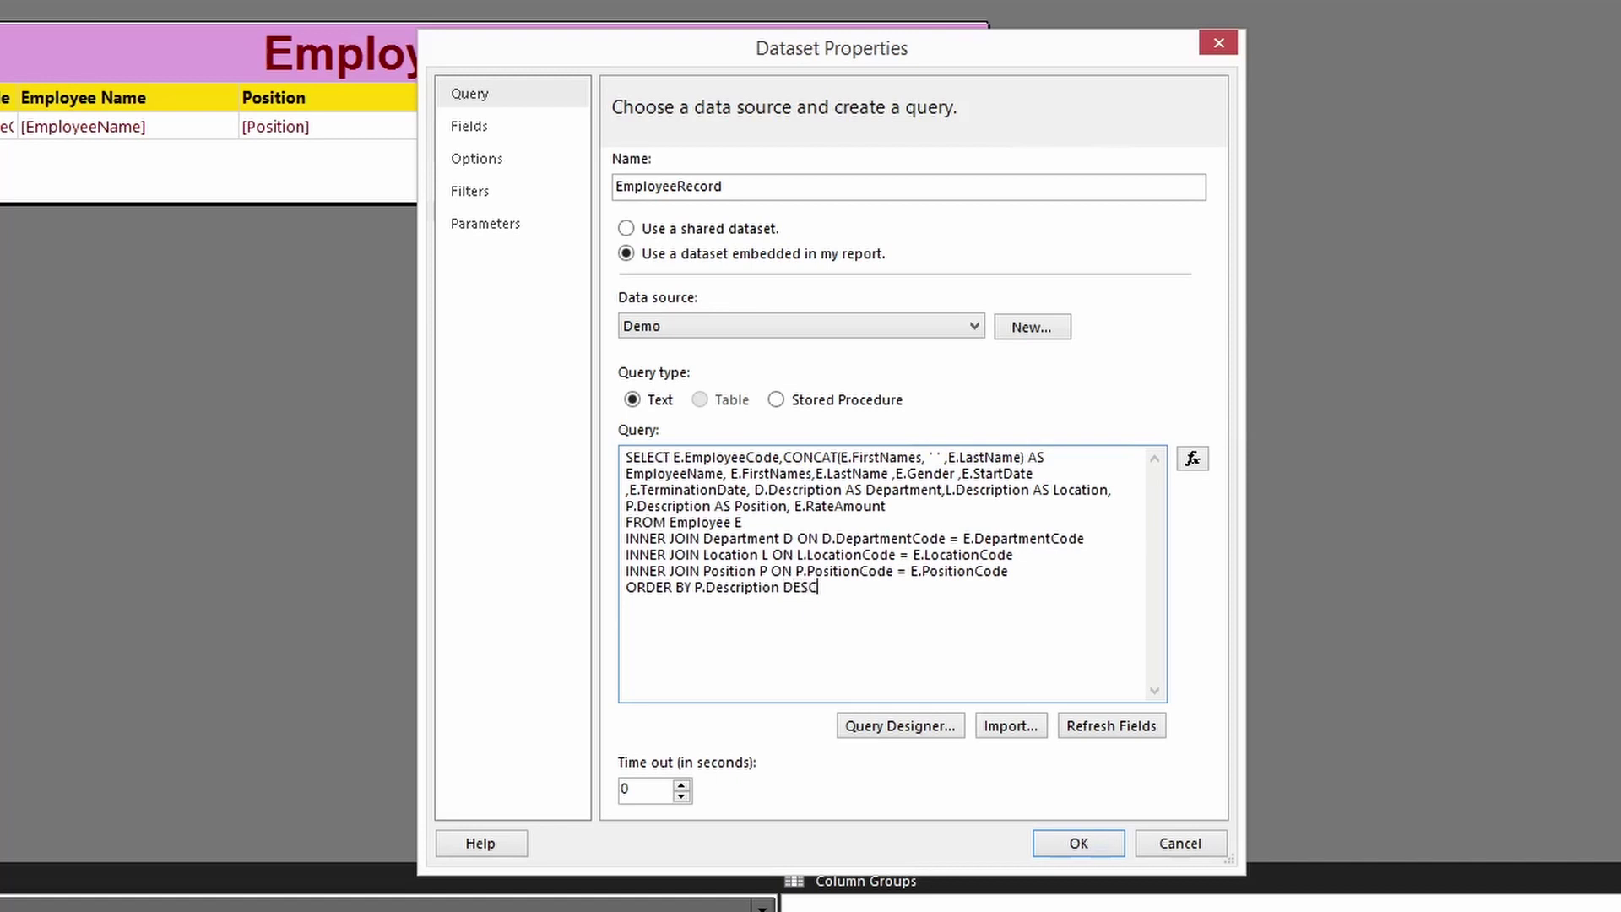
pyautogui.moveTo(794, 587); pyautogui.dragTo(831, 587)
pyautogui.press('BackSpace')
pyautogui.press('BackSpace')
pyautogui.click(1078, 843)
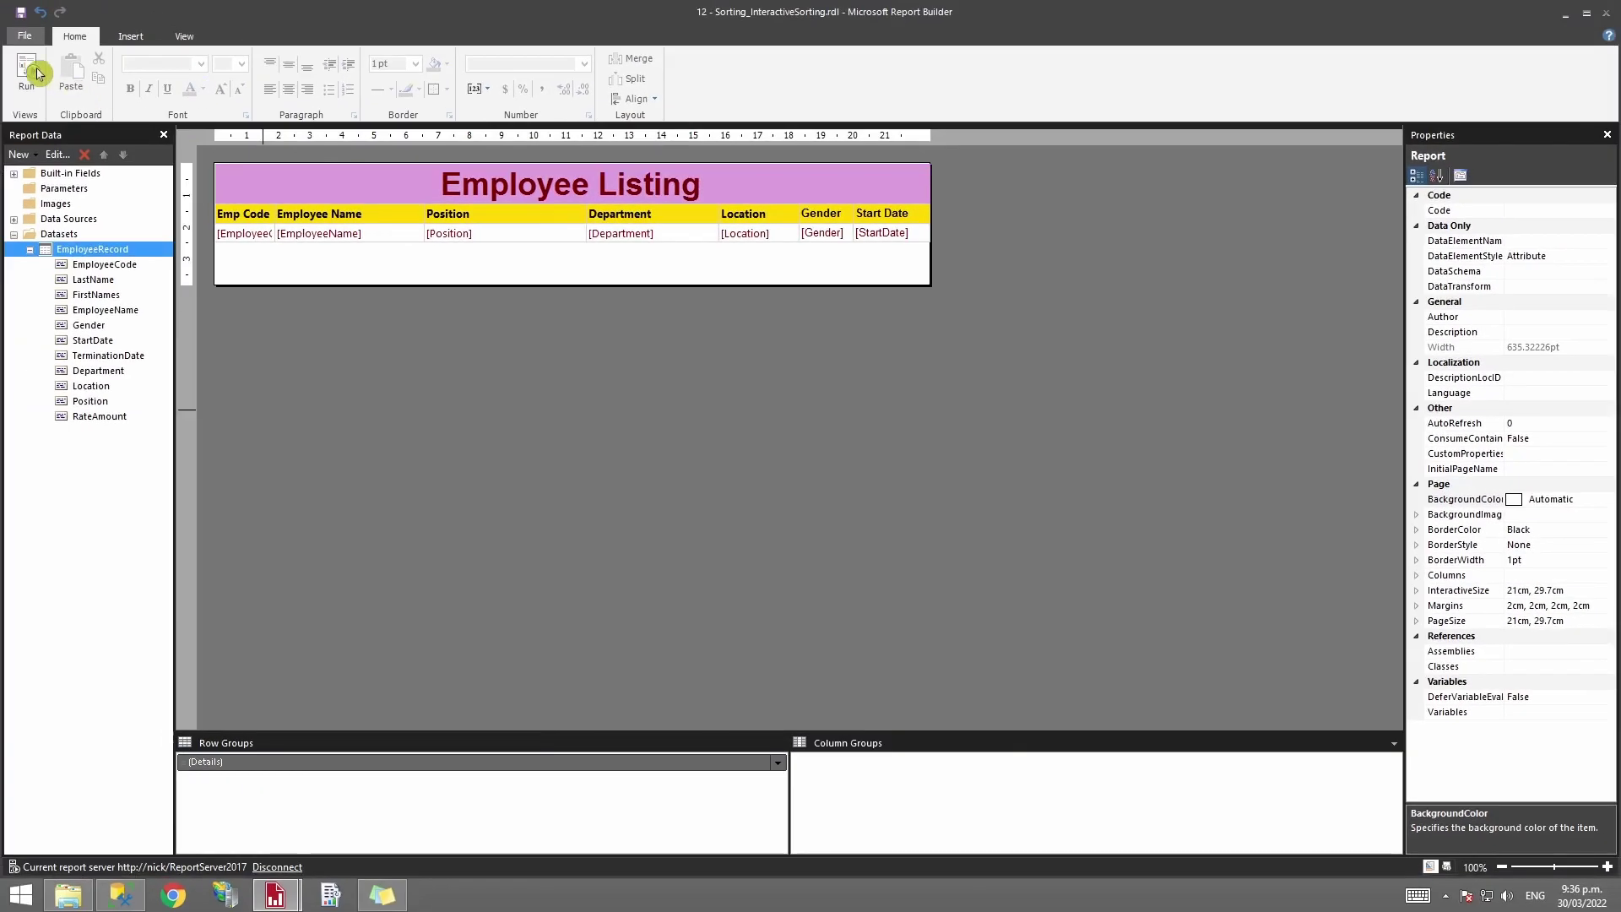
pyautogui.click(28, 73)
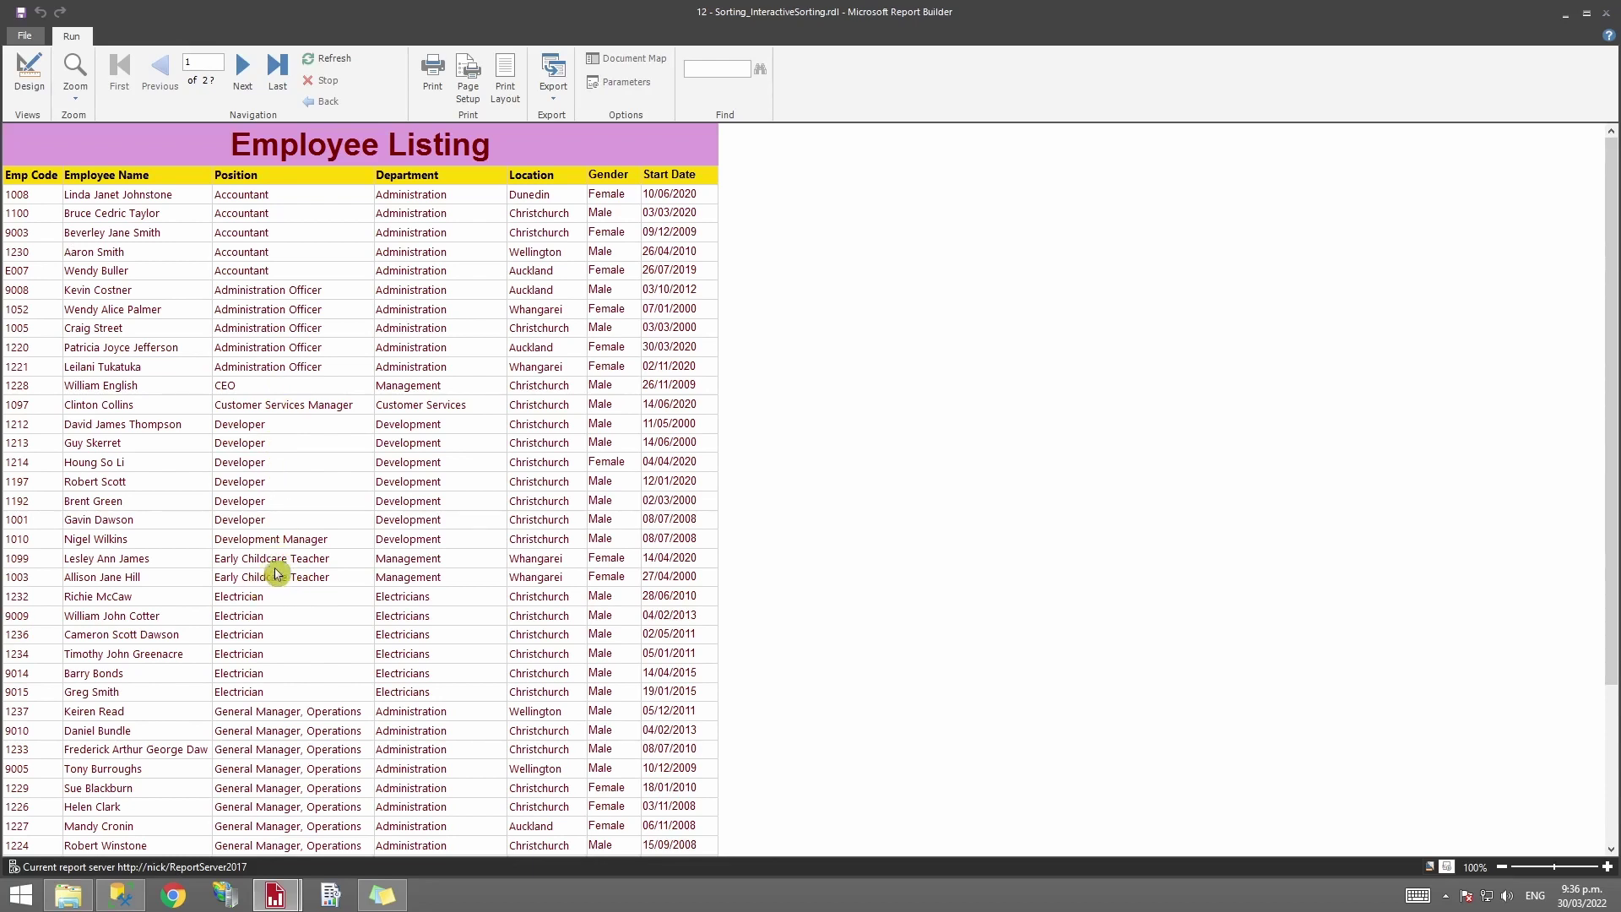
pyautogui.click(30, 68)
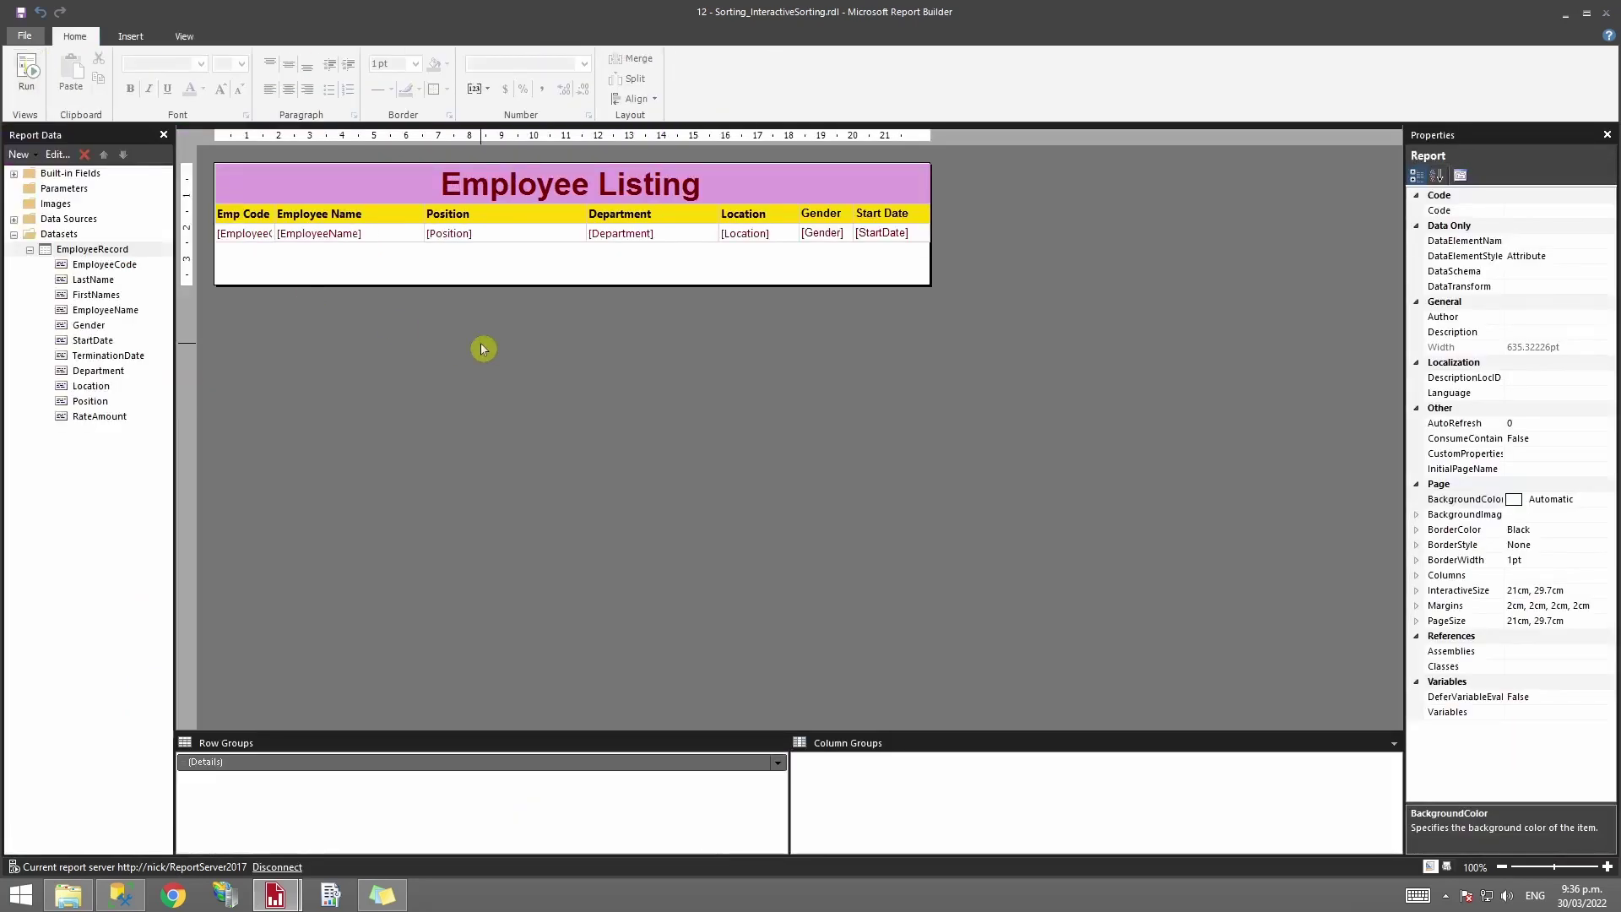
# Step: Shorten the report body and give the employee table a [Department] A to Z sort
pyautogui.moveTo(373, 287); pyautogui.dragTo(373, 251)
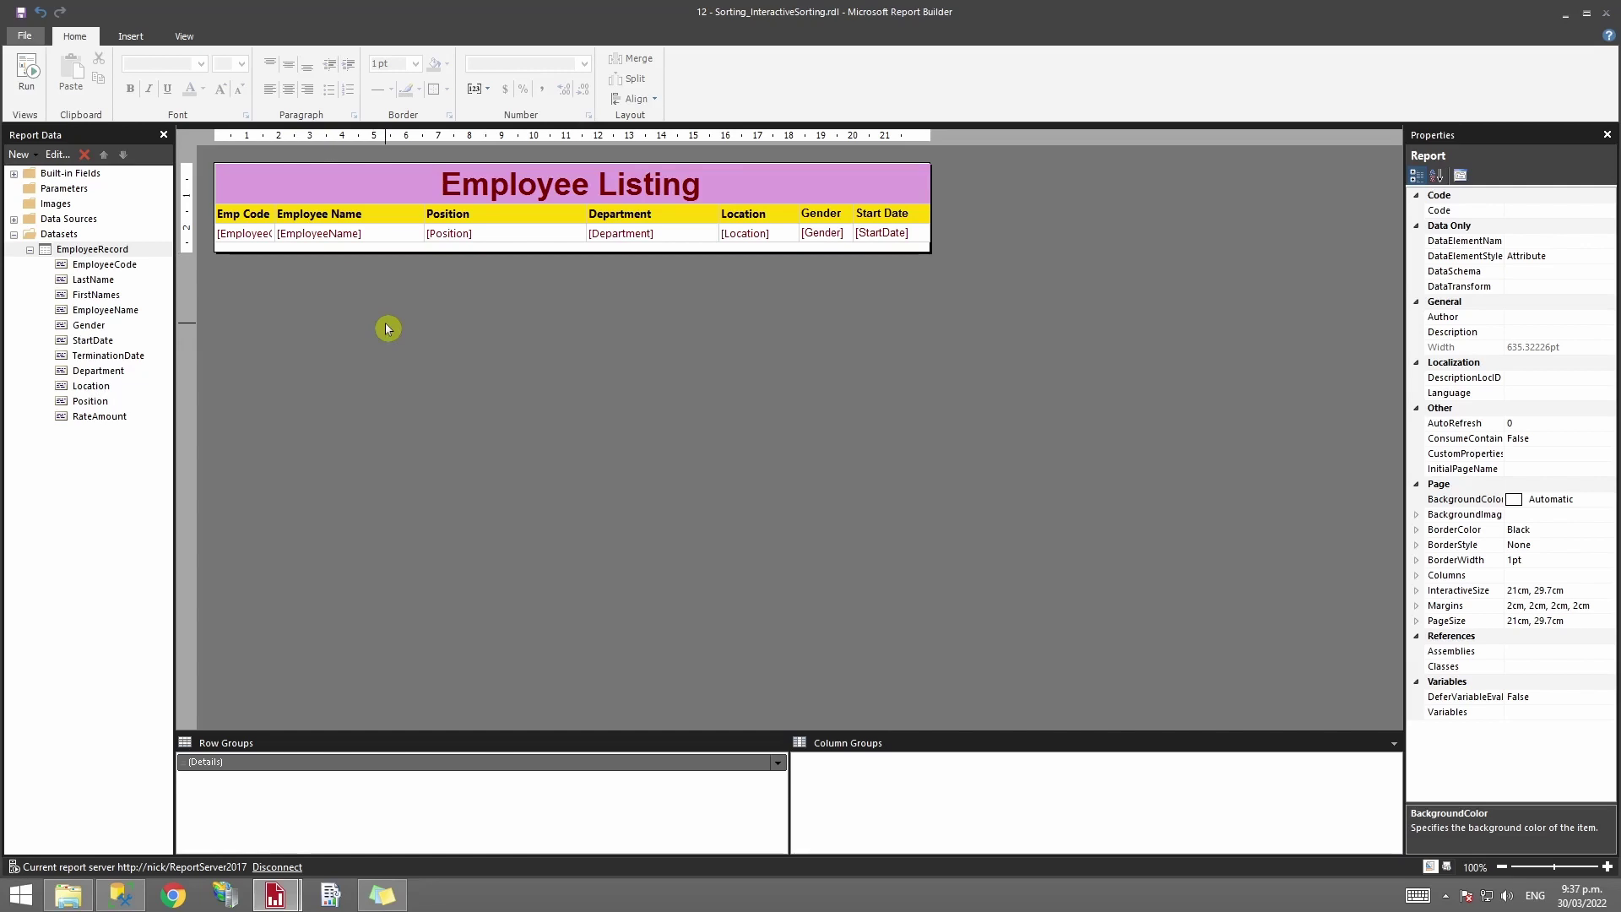
pyautogui.click(405, 236)
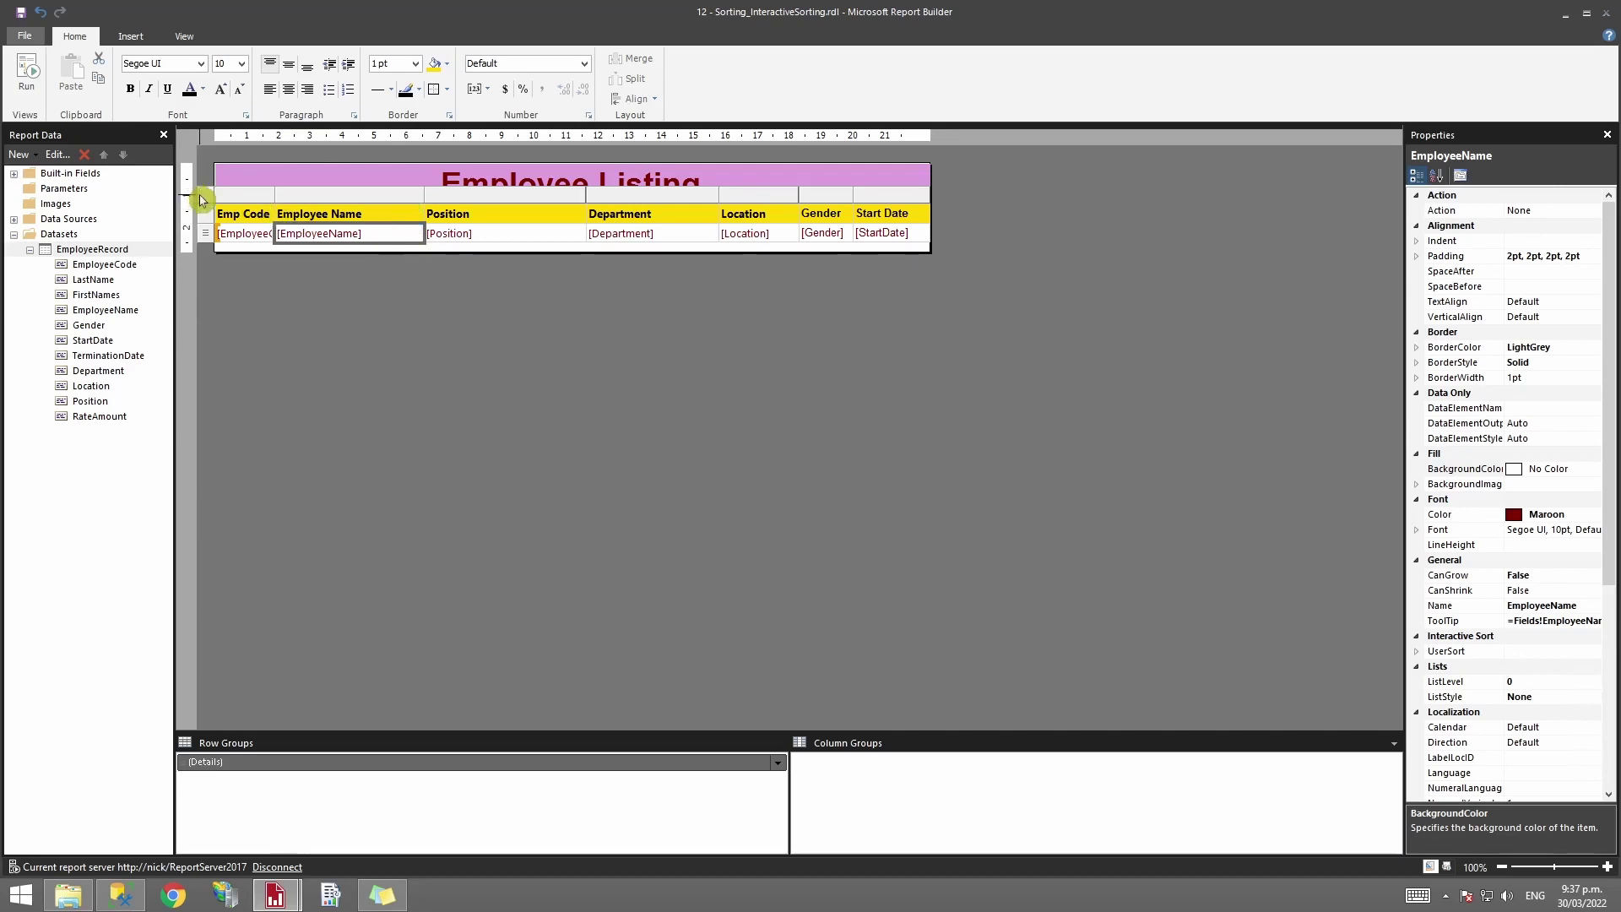
pyautogui.rightClick(203, 200)
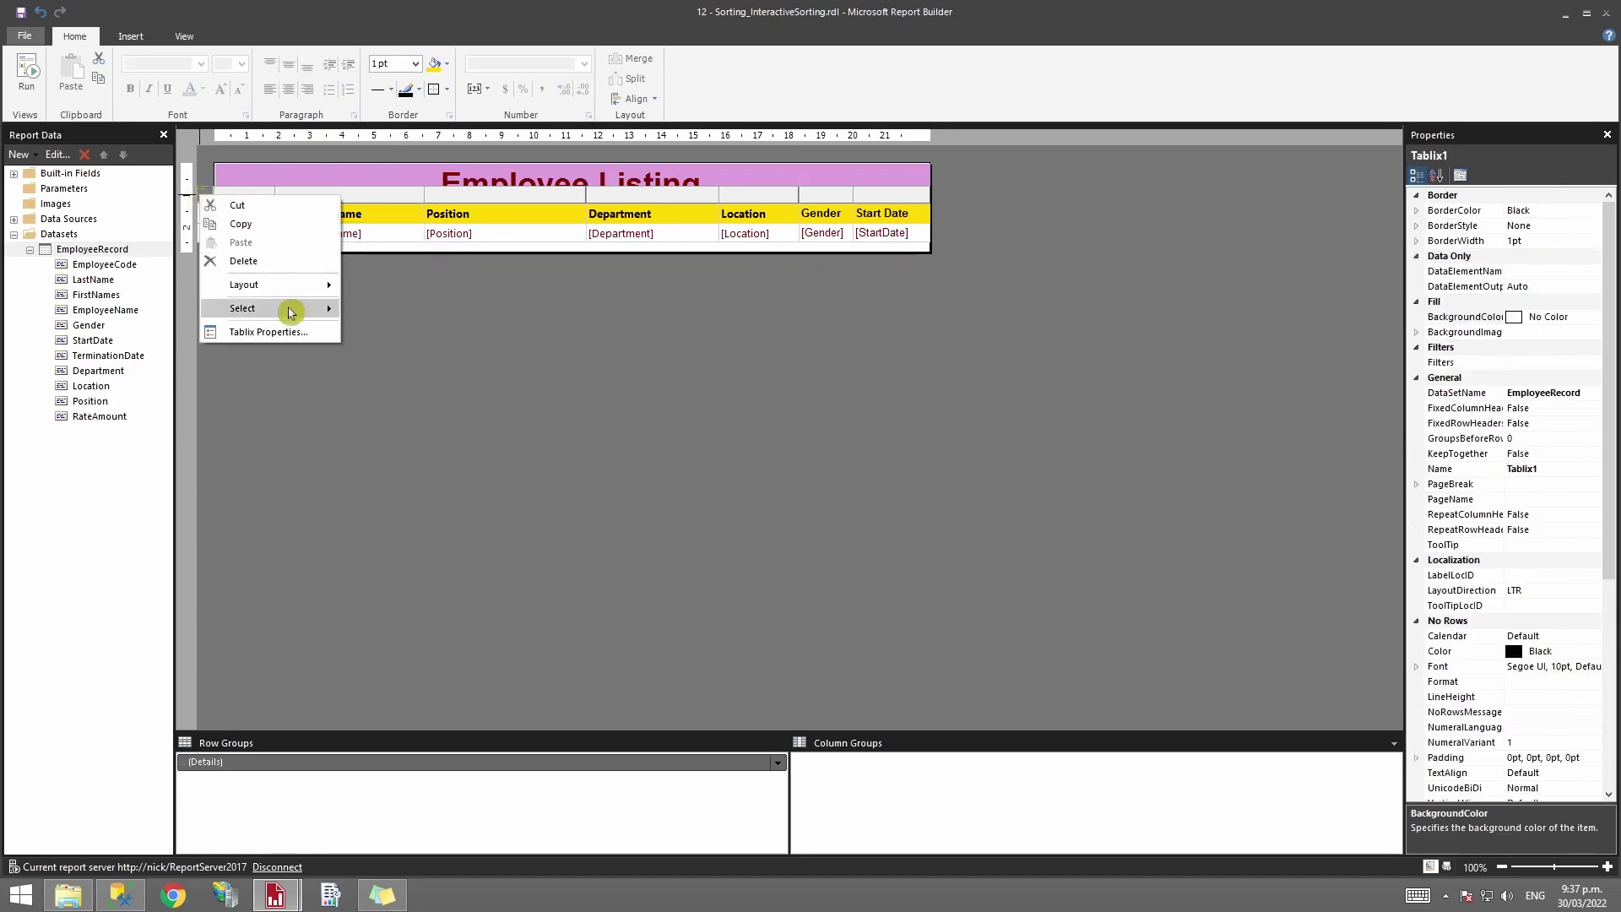
pyautogui.click(291, 333)
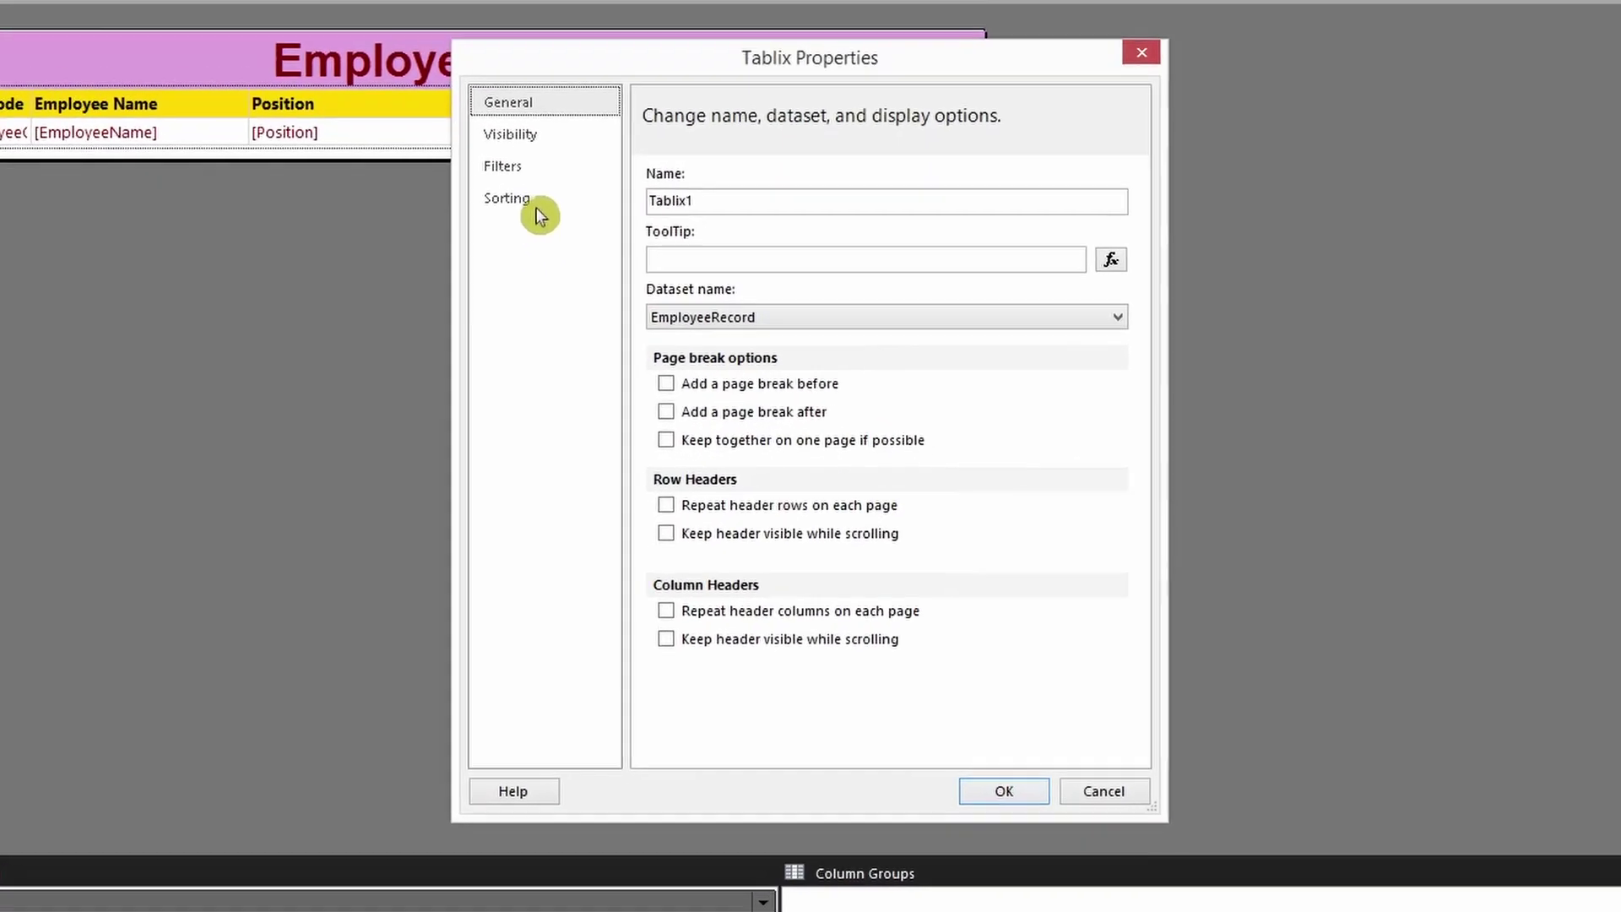
pyautogui.click(621, 283)
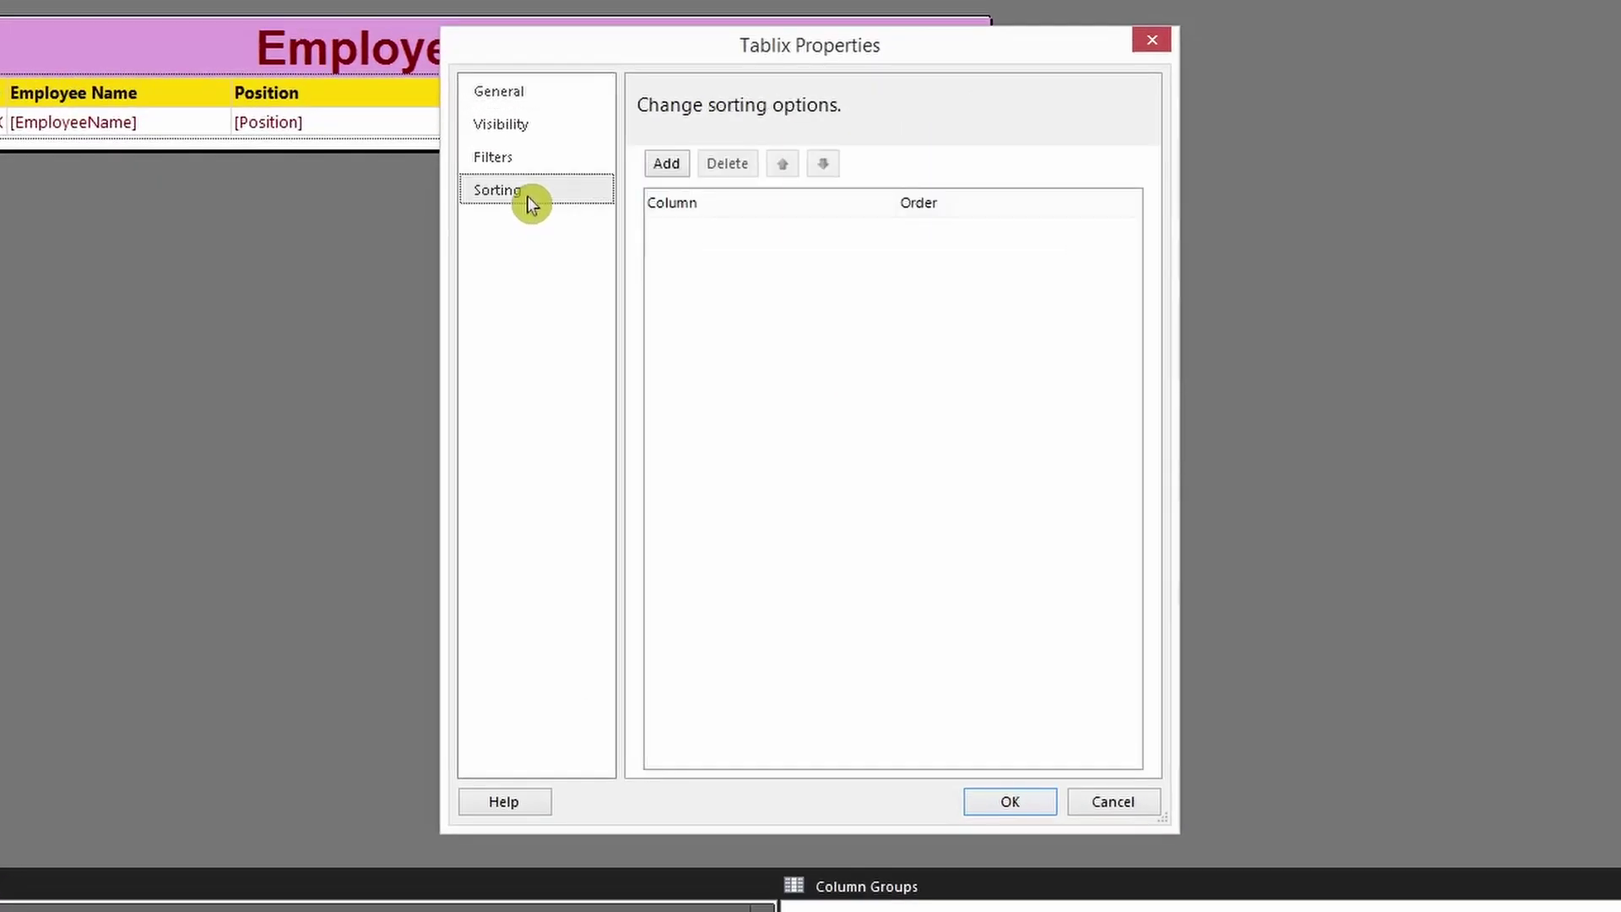
pyautogui.click(666, 163)
pyautogui.click(963, 238)
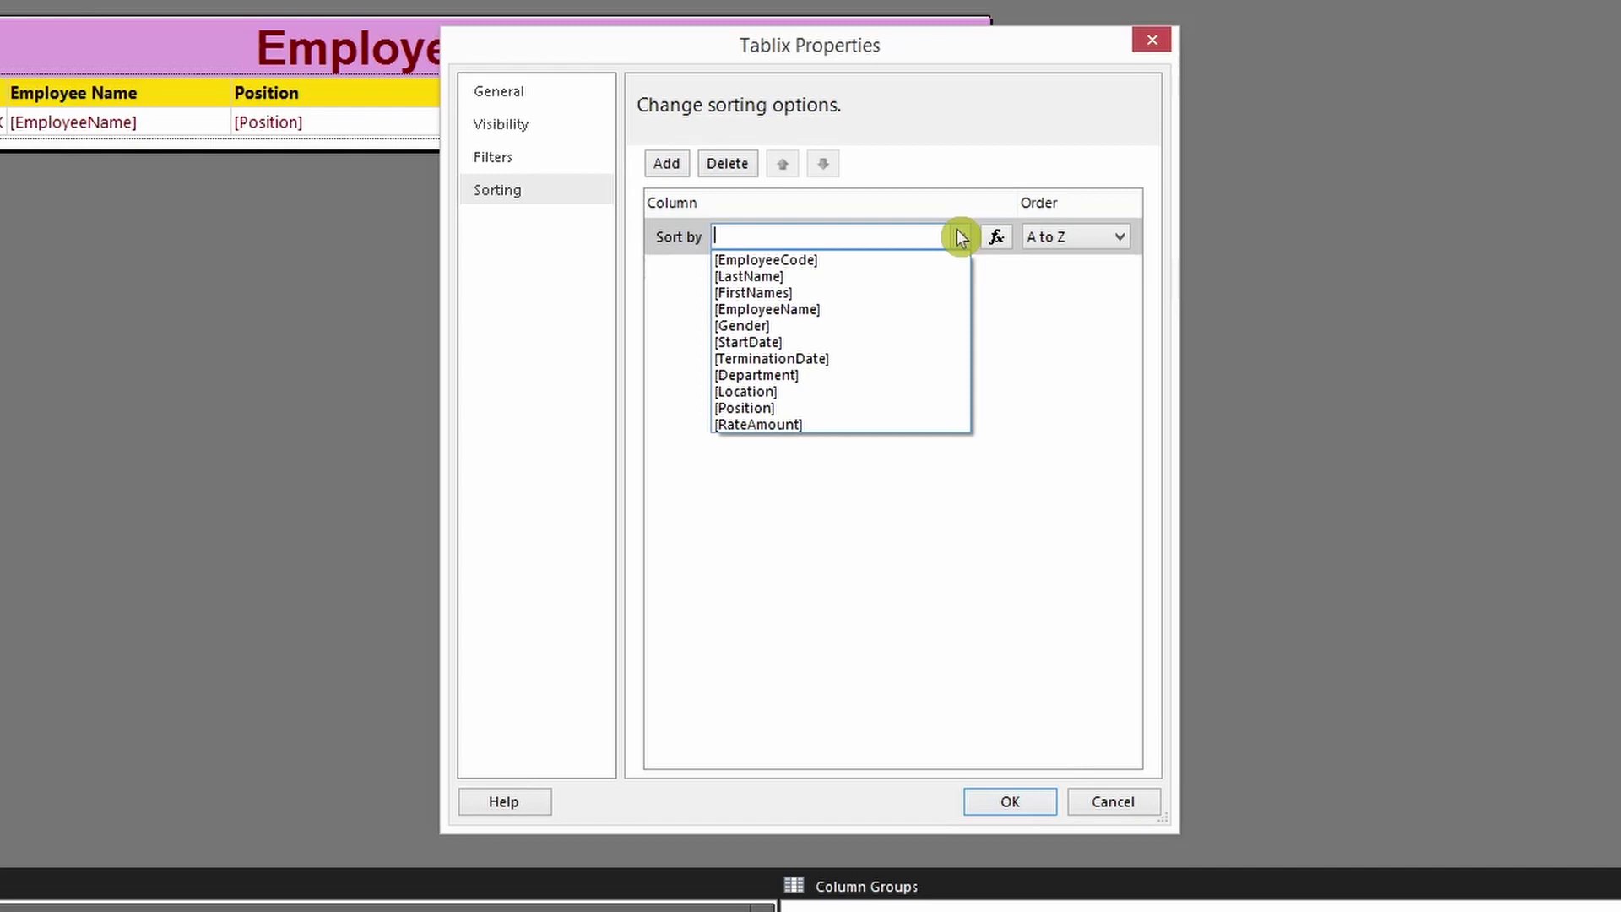
pyautogui.click(824, 375)
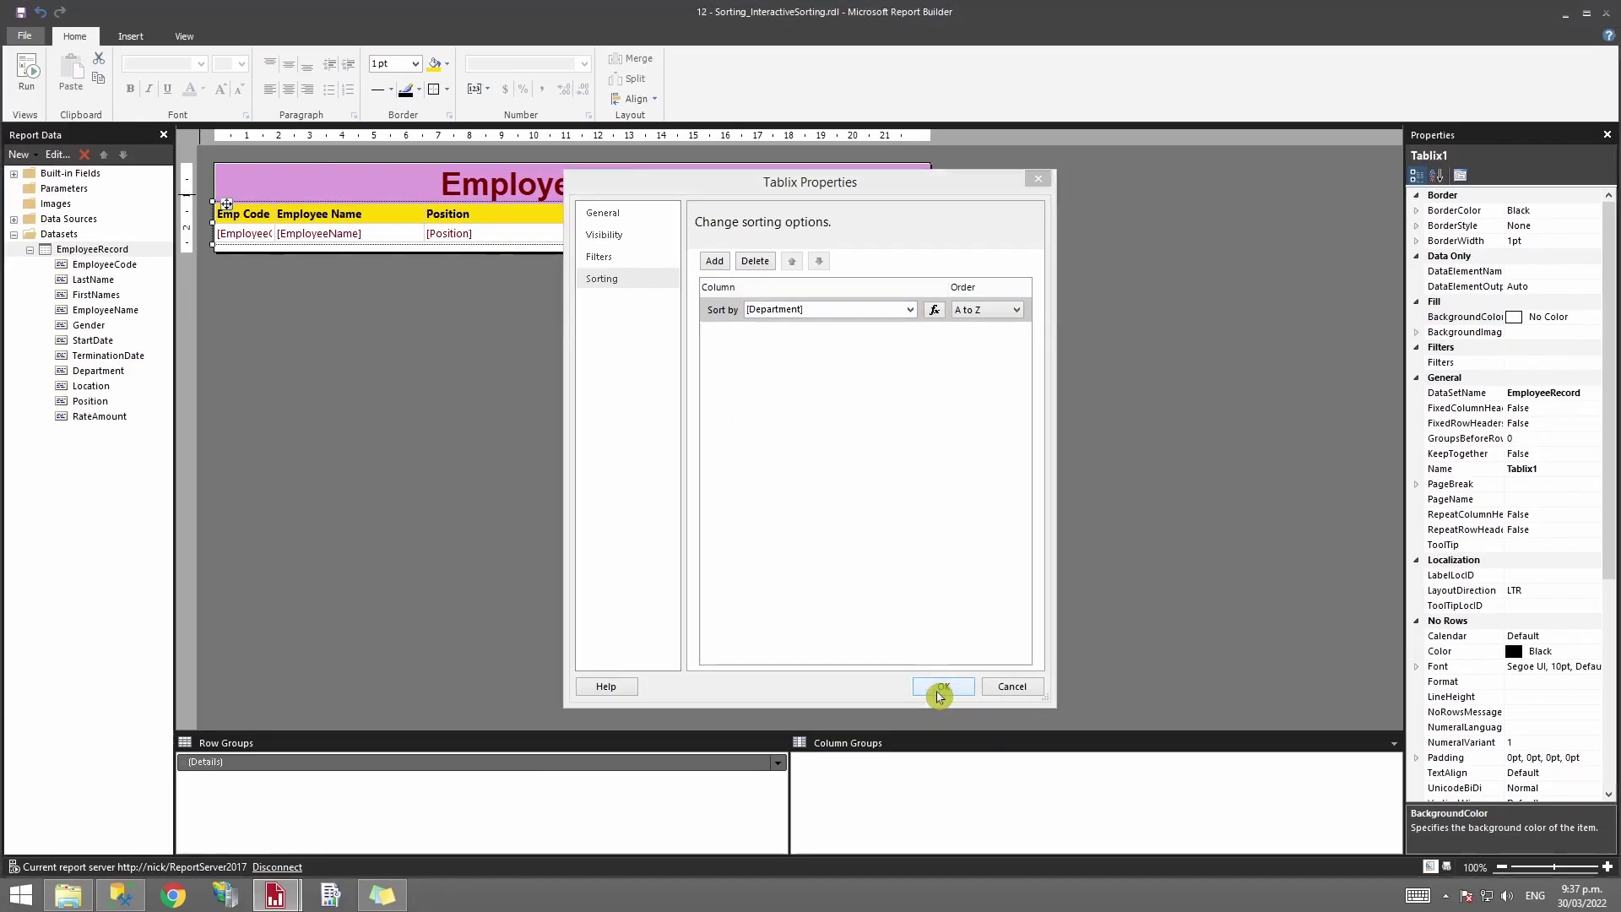
pyautogui.click(982, 754)
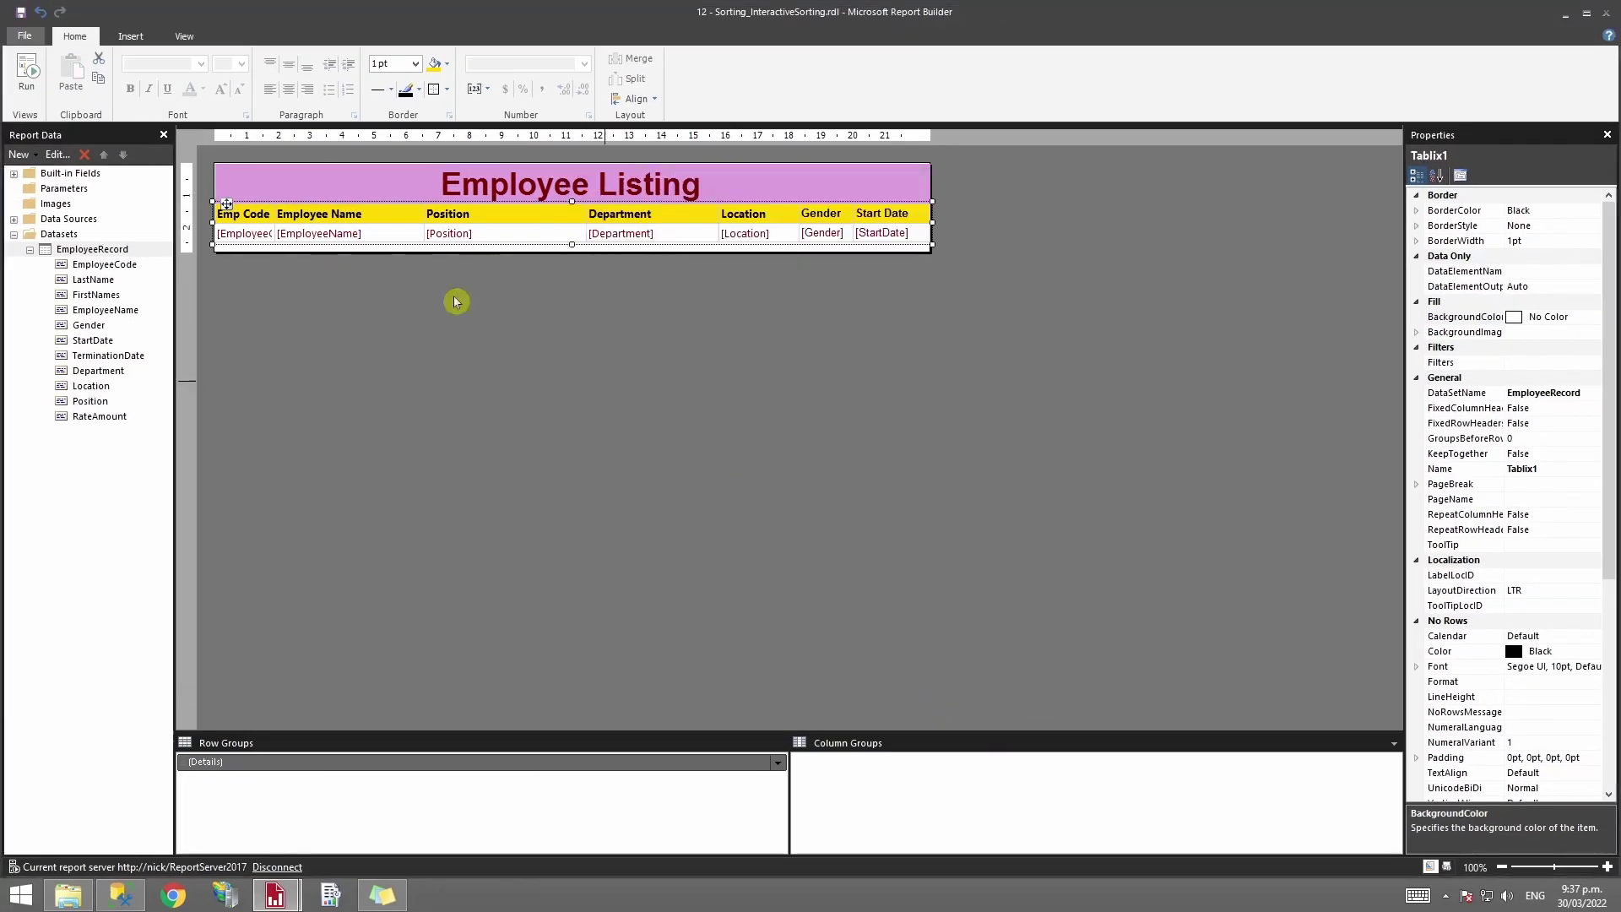
pyautogui.click(20, 76)
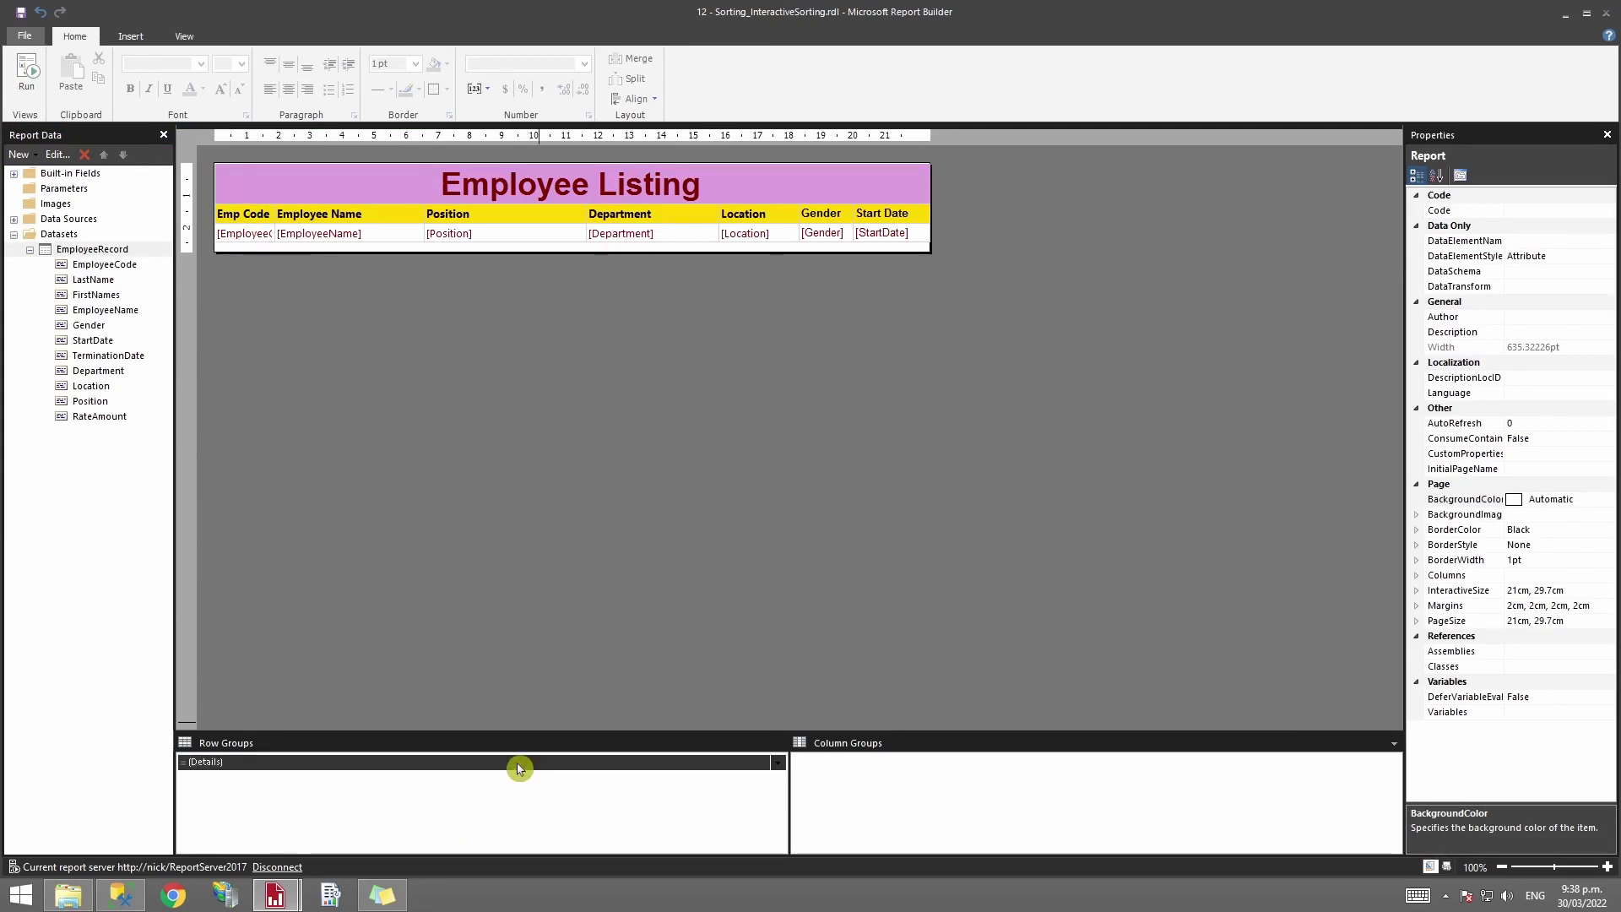
# Step: Add a [Location] sort to the Details row group, then preview rows ordered Auckland before Christchurch
pyautogui.click(180, 38)
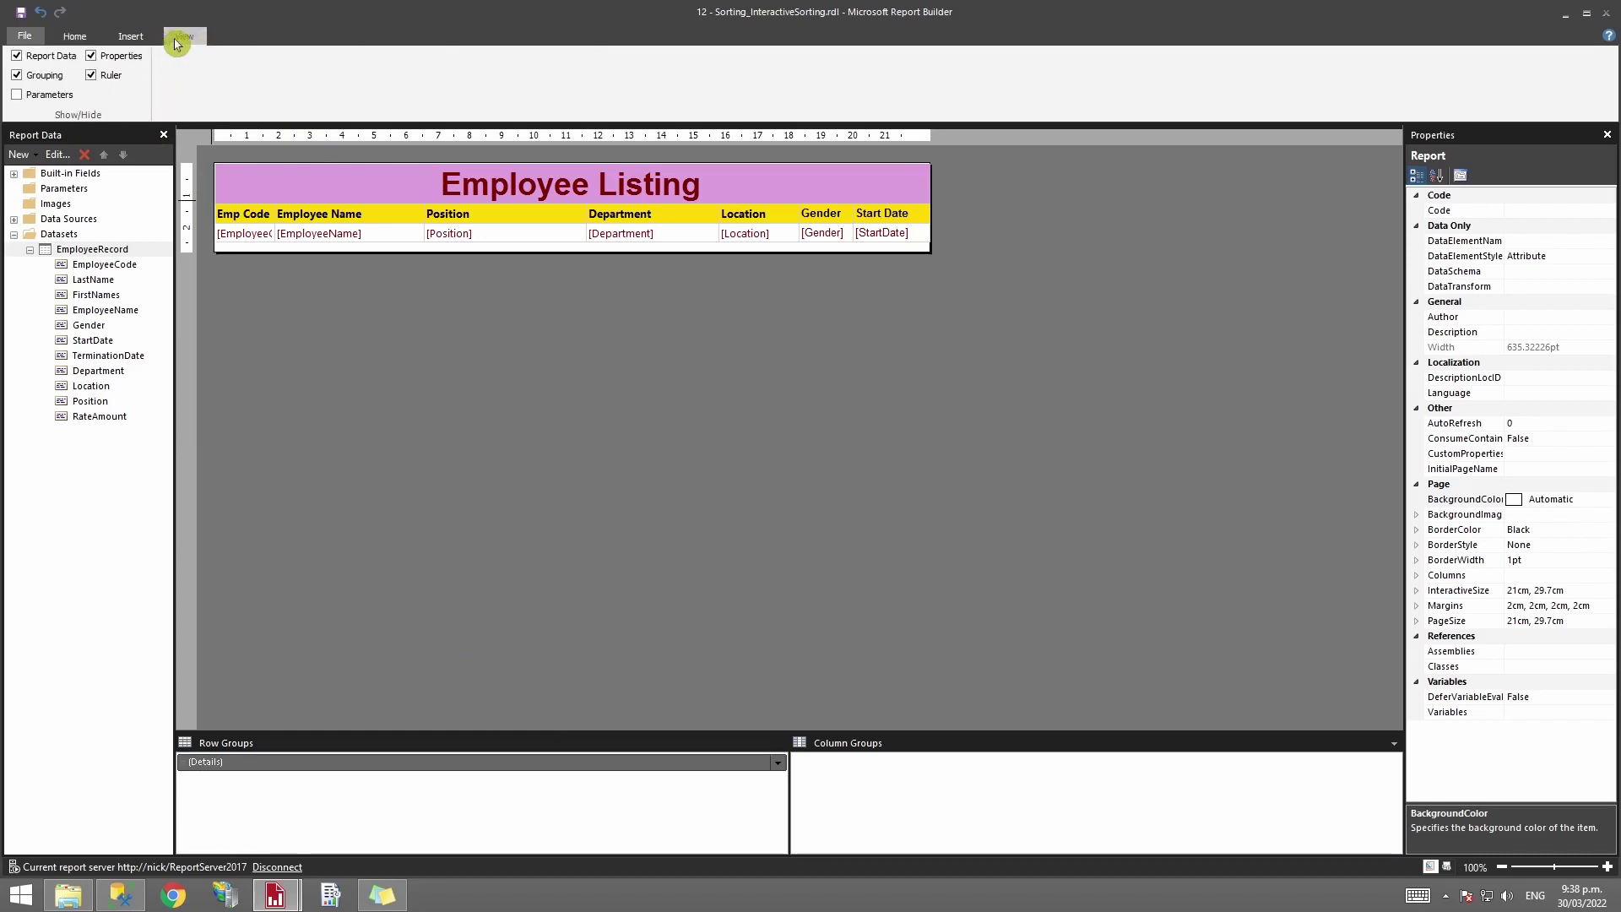
pyautogui.rightClick(518, 768)
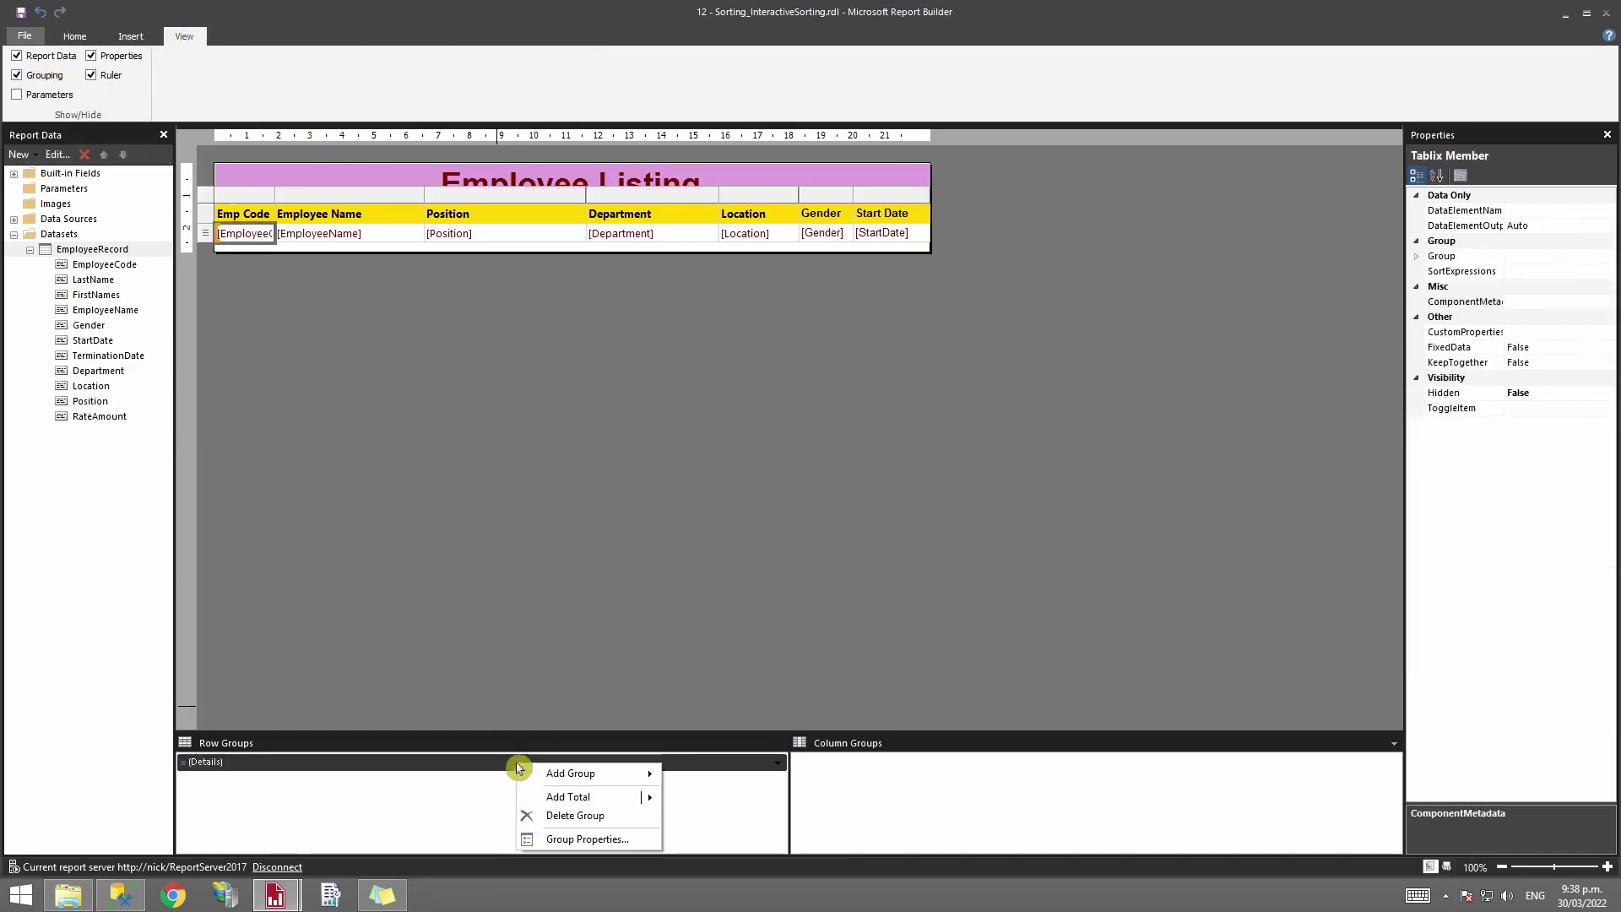
pyautogui.click(587, 839)
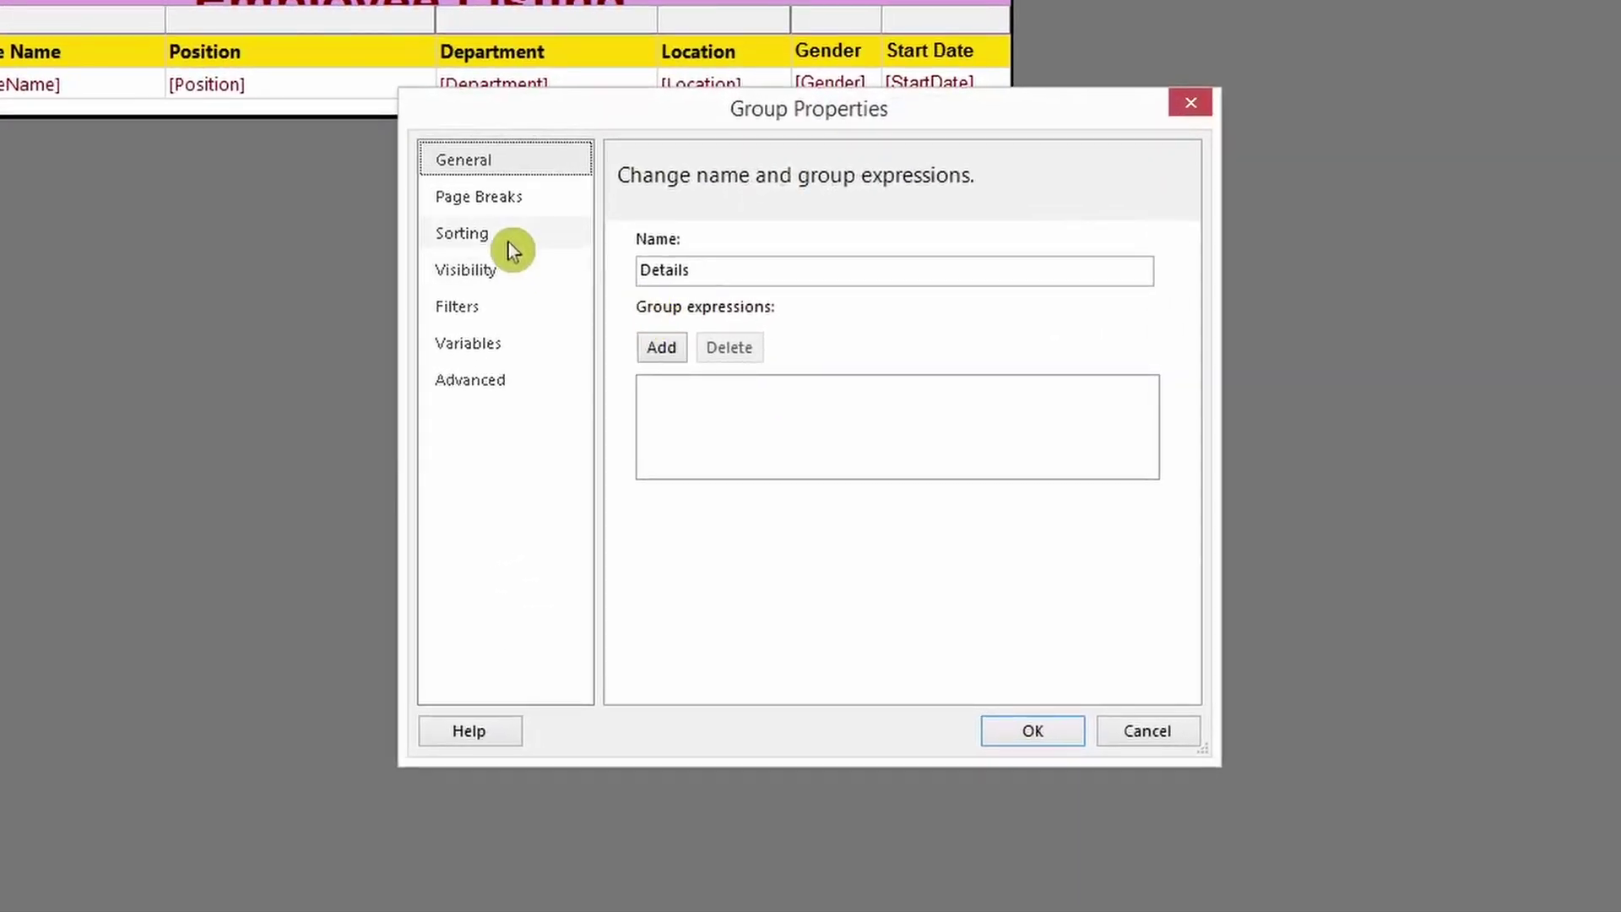
pyautogui.click(630, 328)
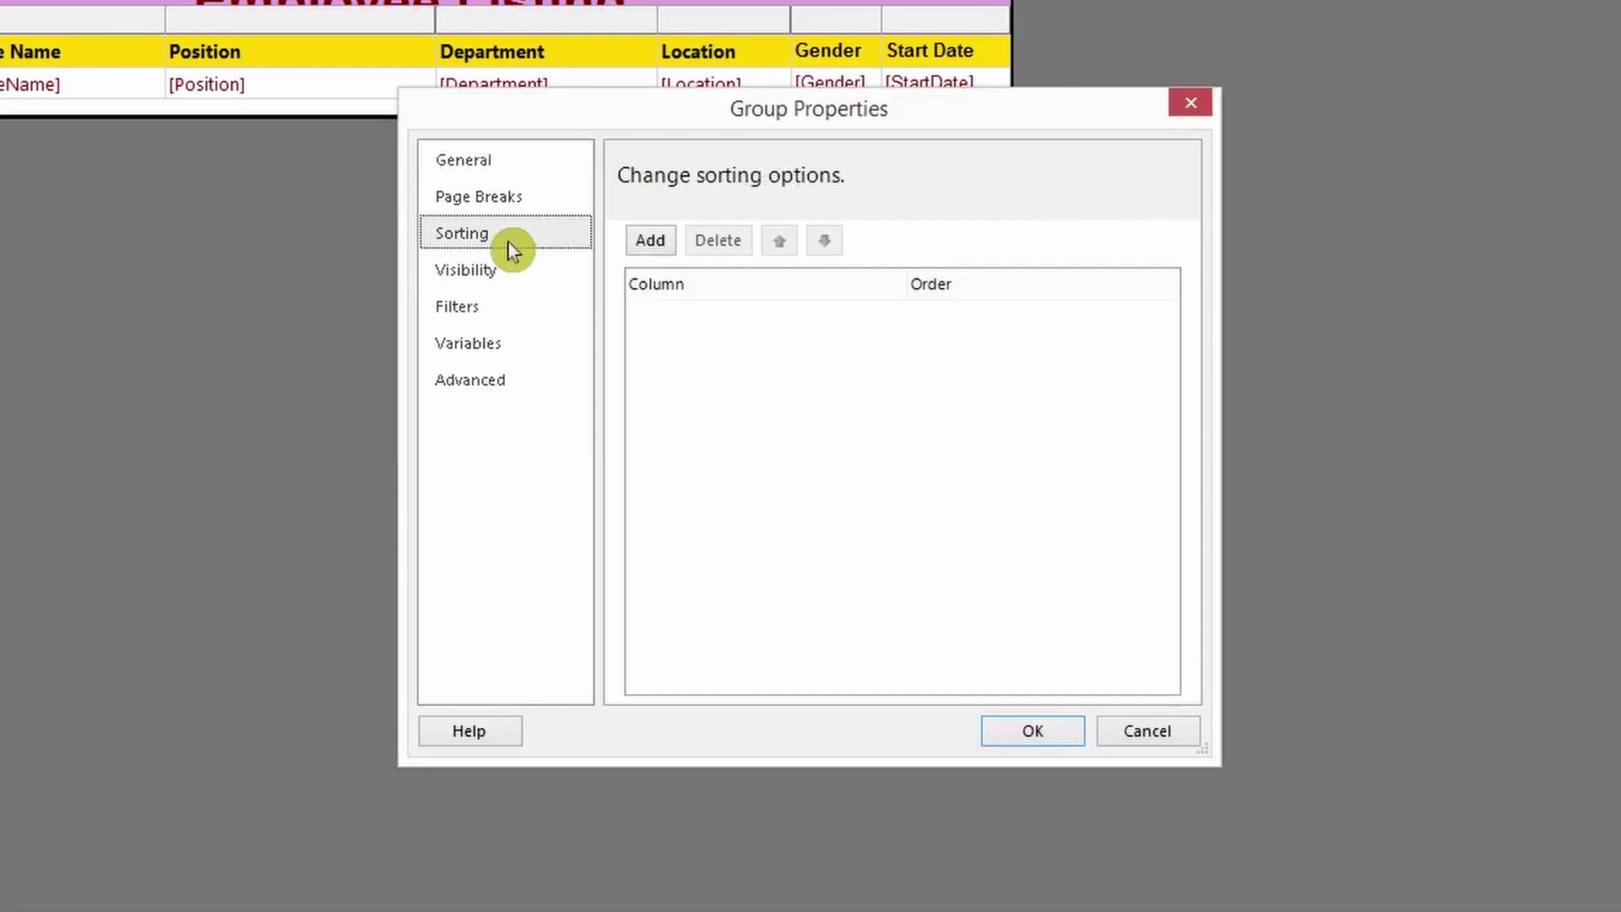
pyautogui.click(650, 240)
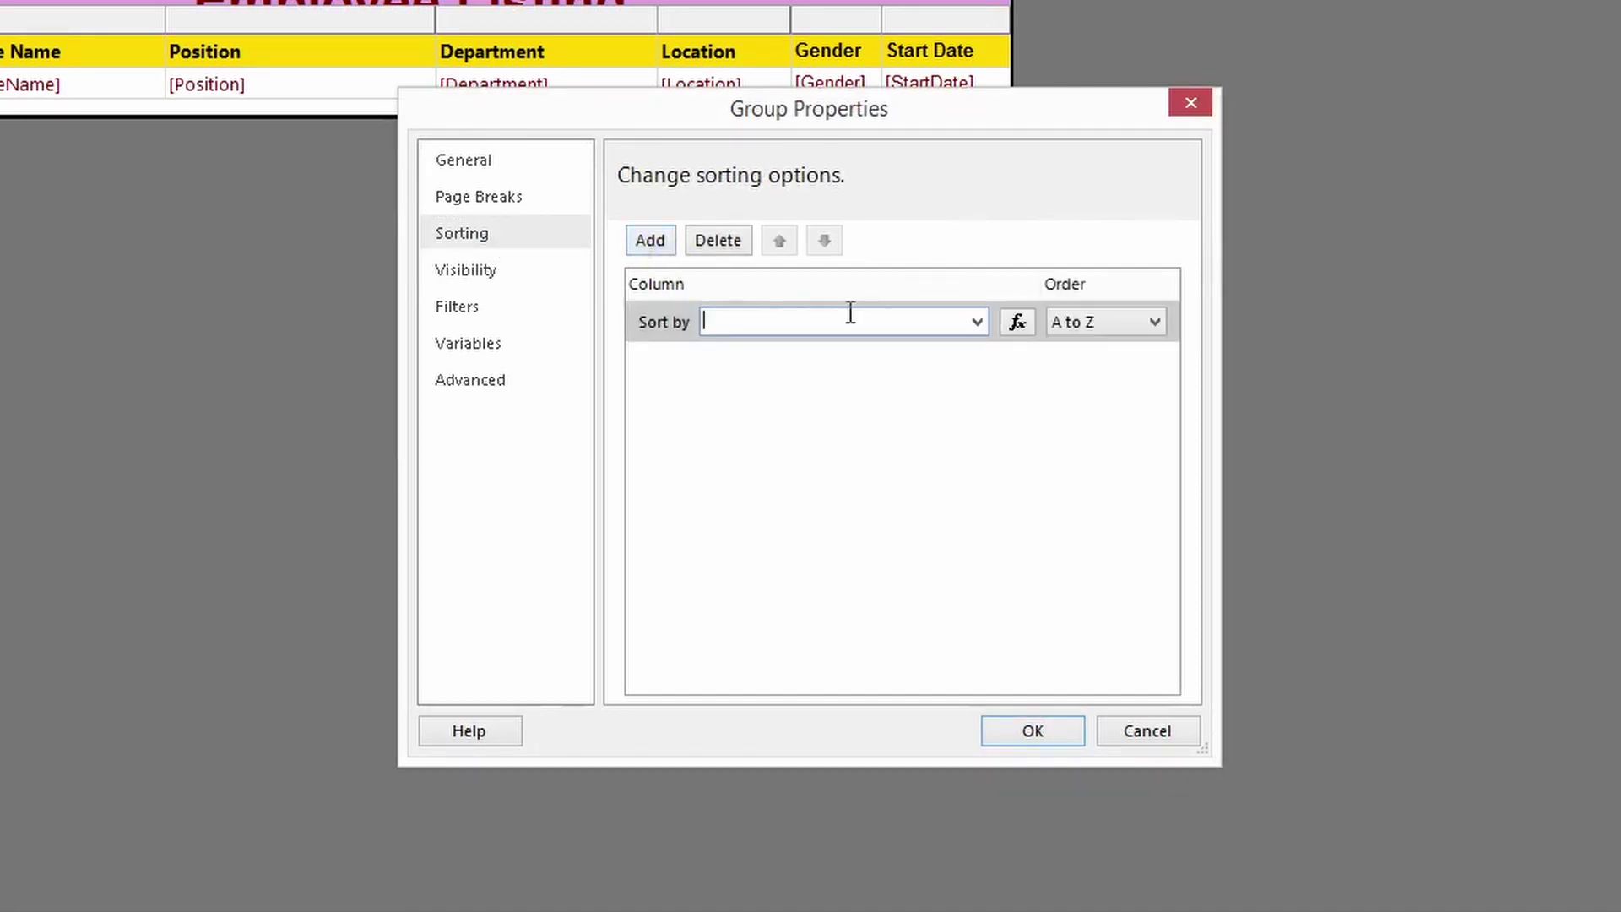
pyautogui.click(981, 324)
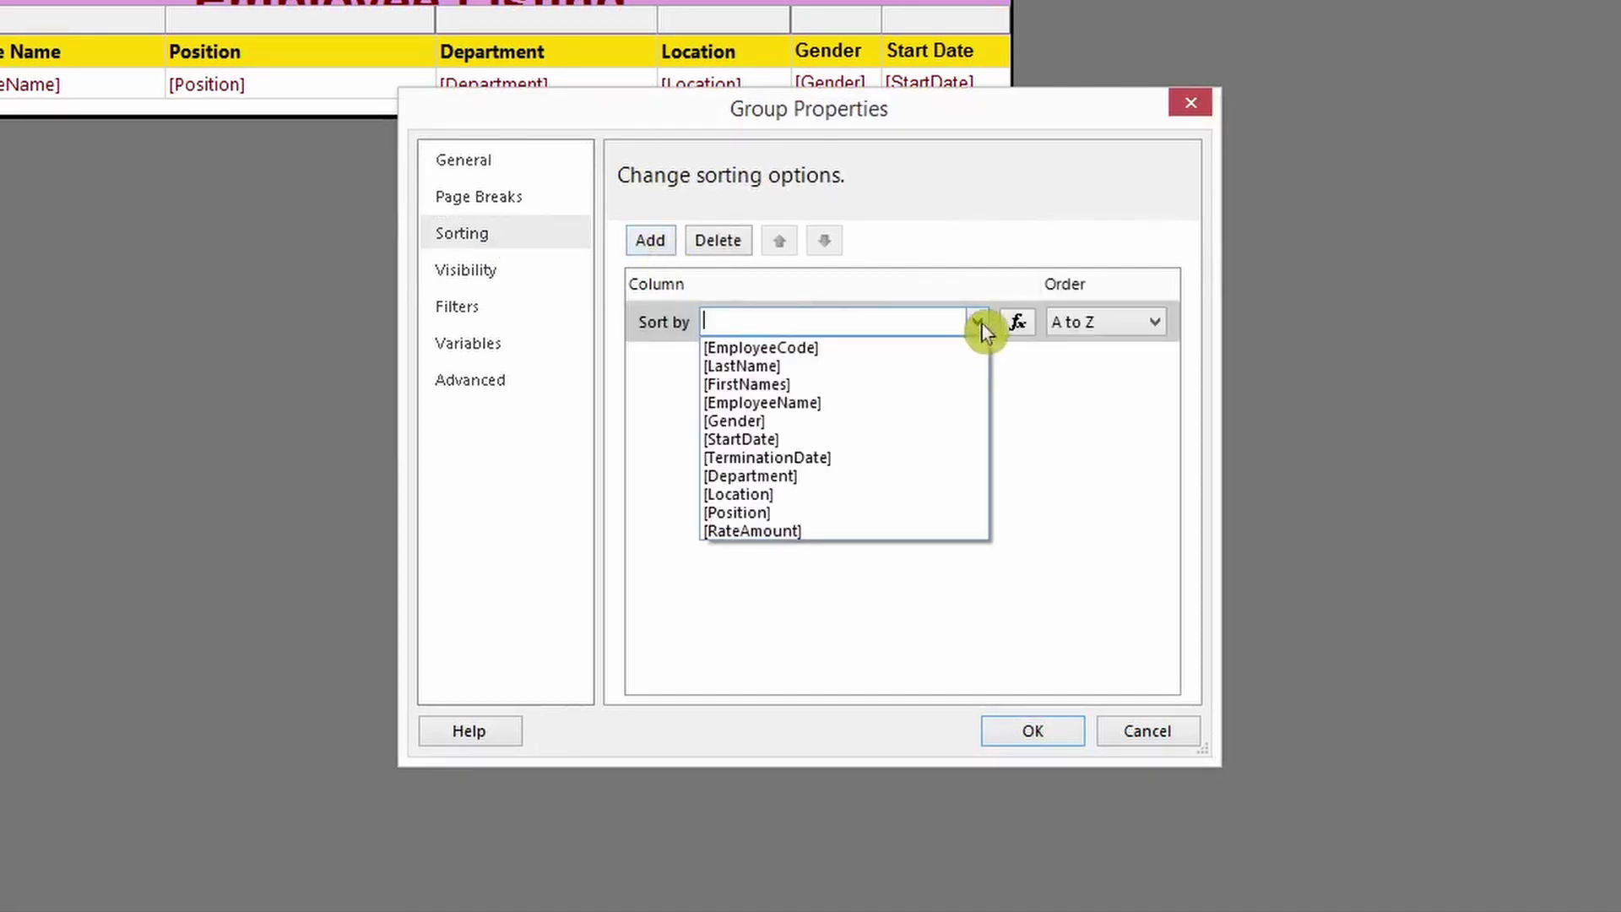
pyautogui.click(812, 493)
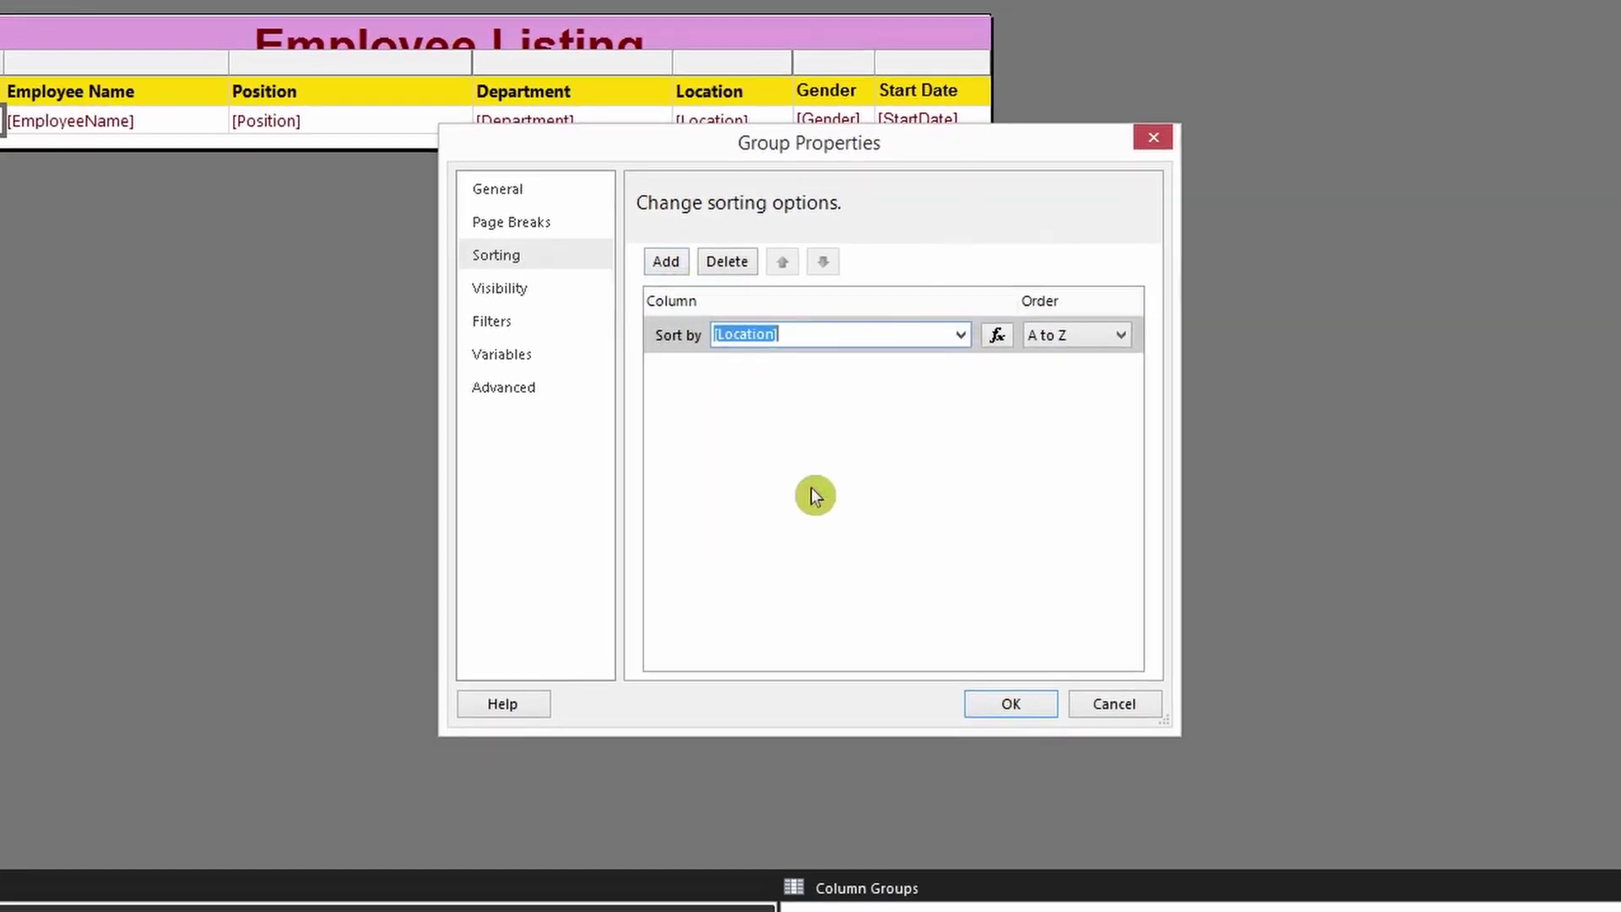
pyautogui.click(1005, 702)
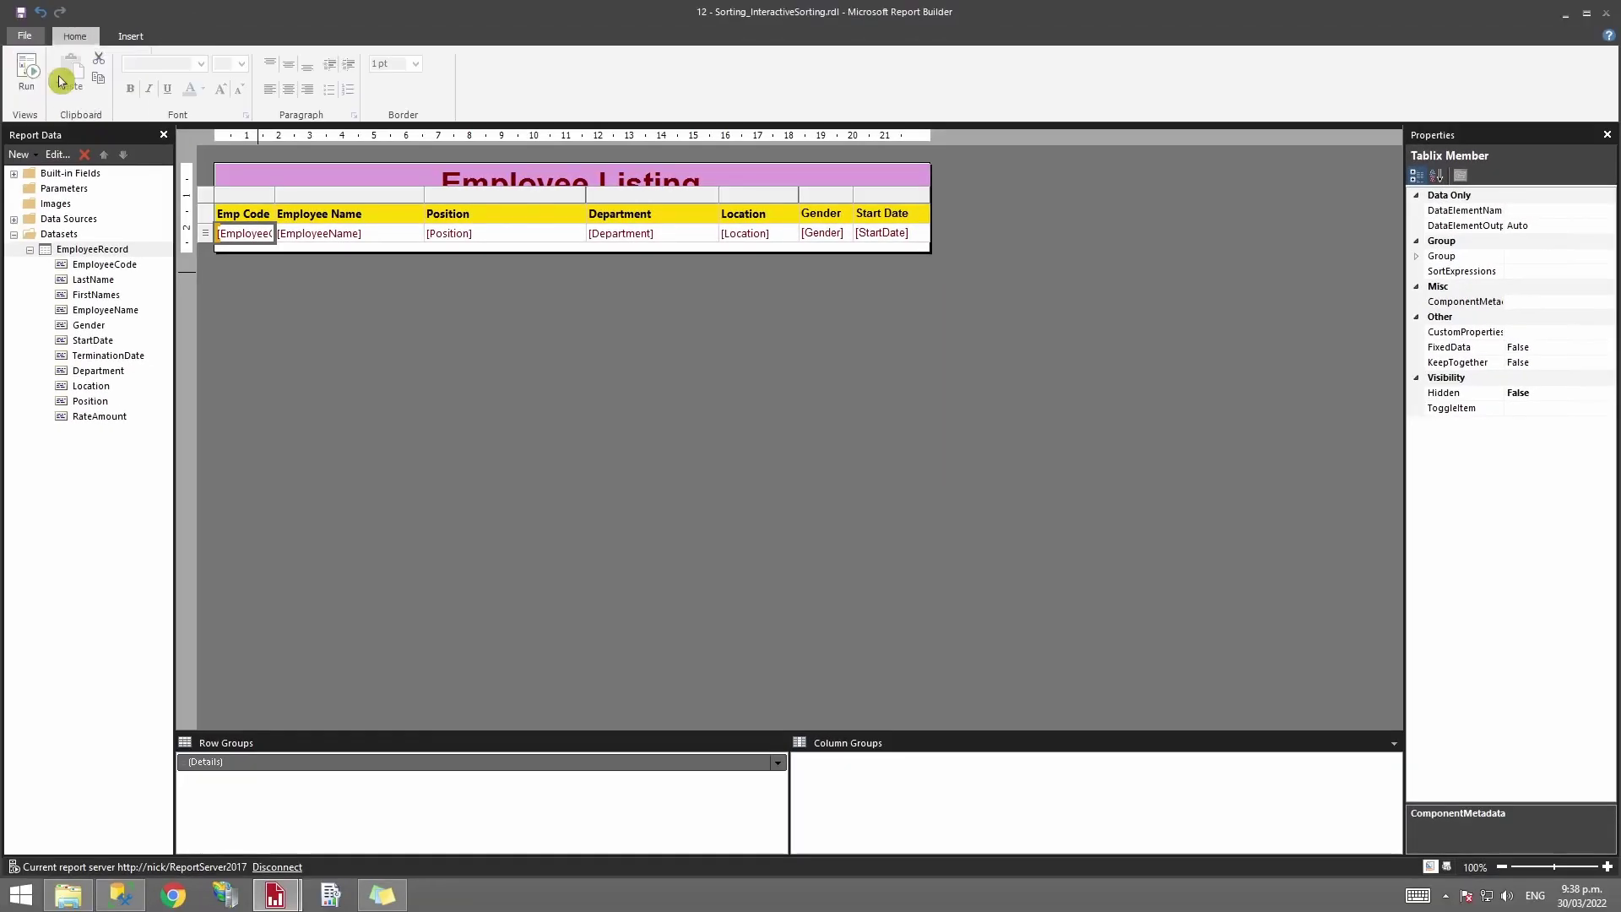
pyautogui.click(27, 72)
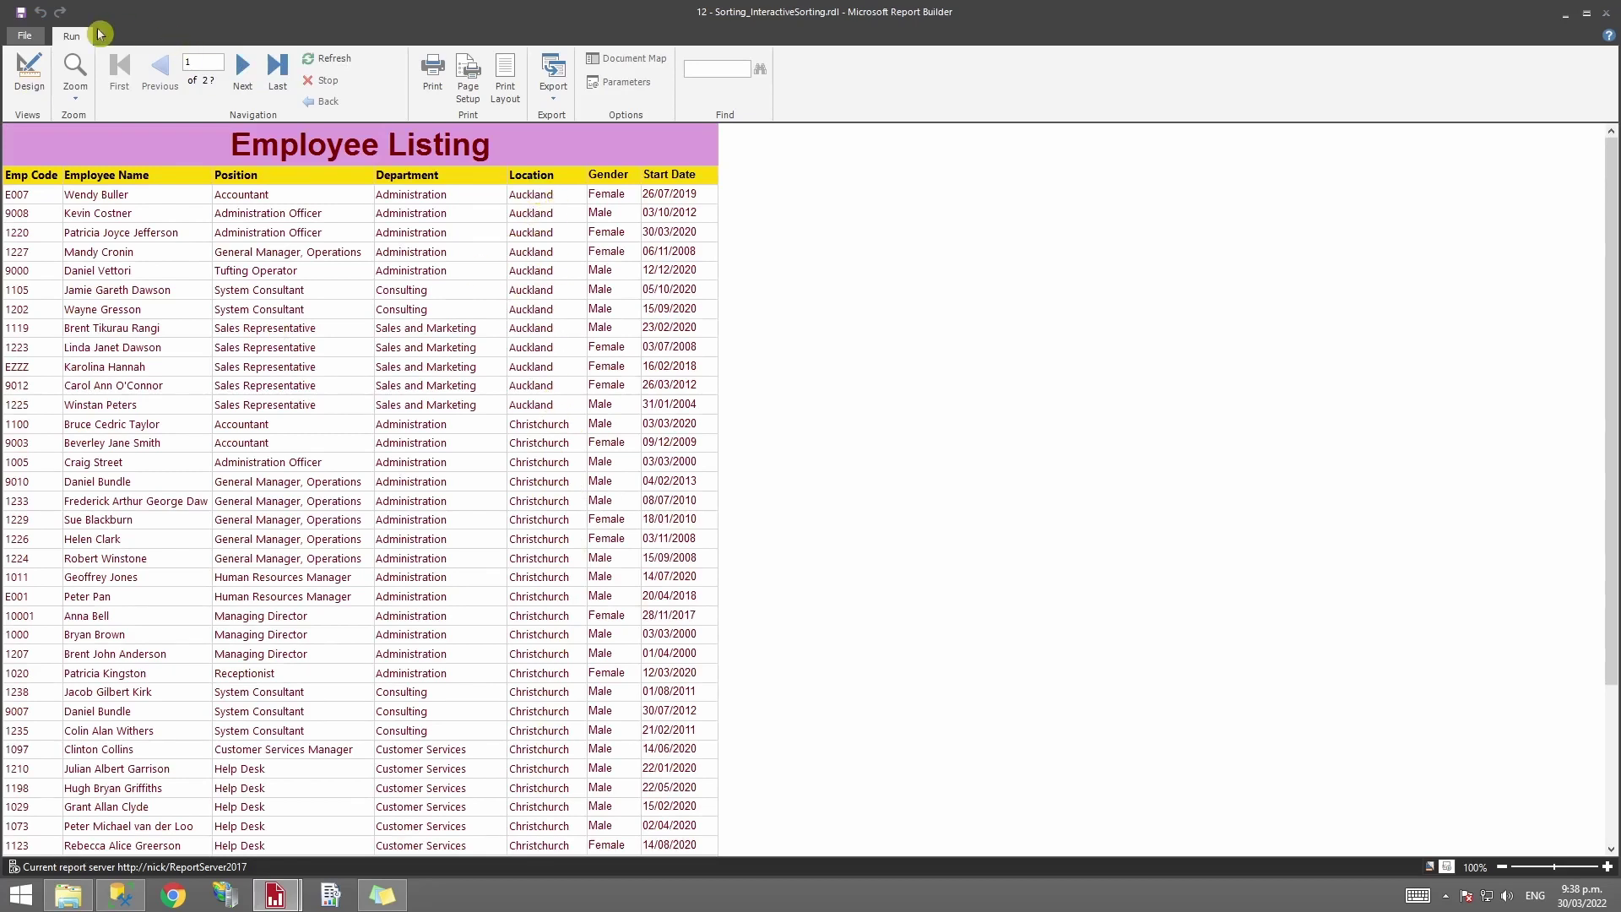
# Step: Return to design view and select the Employee Name header cell
pyautogui.click(29, 72)
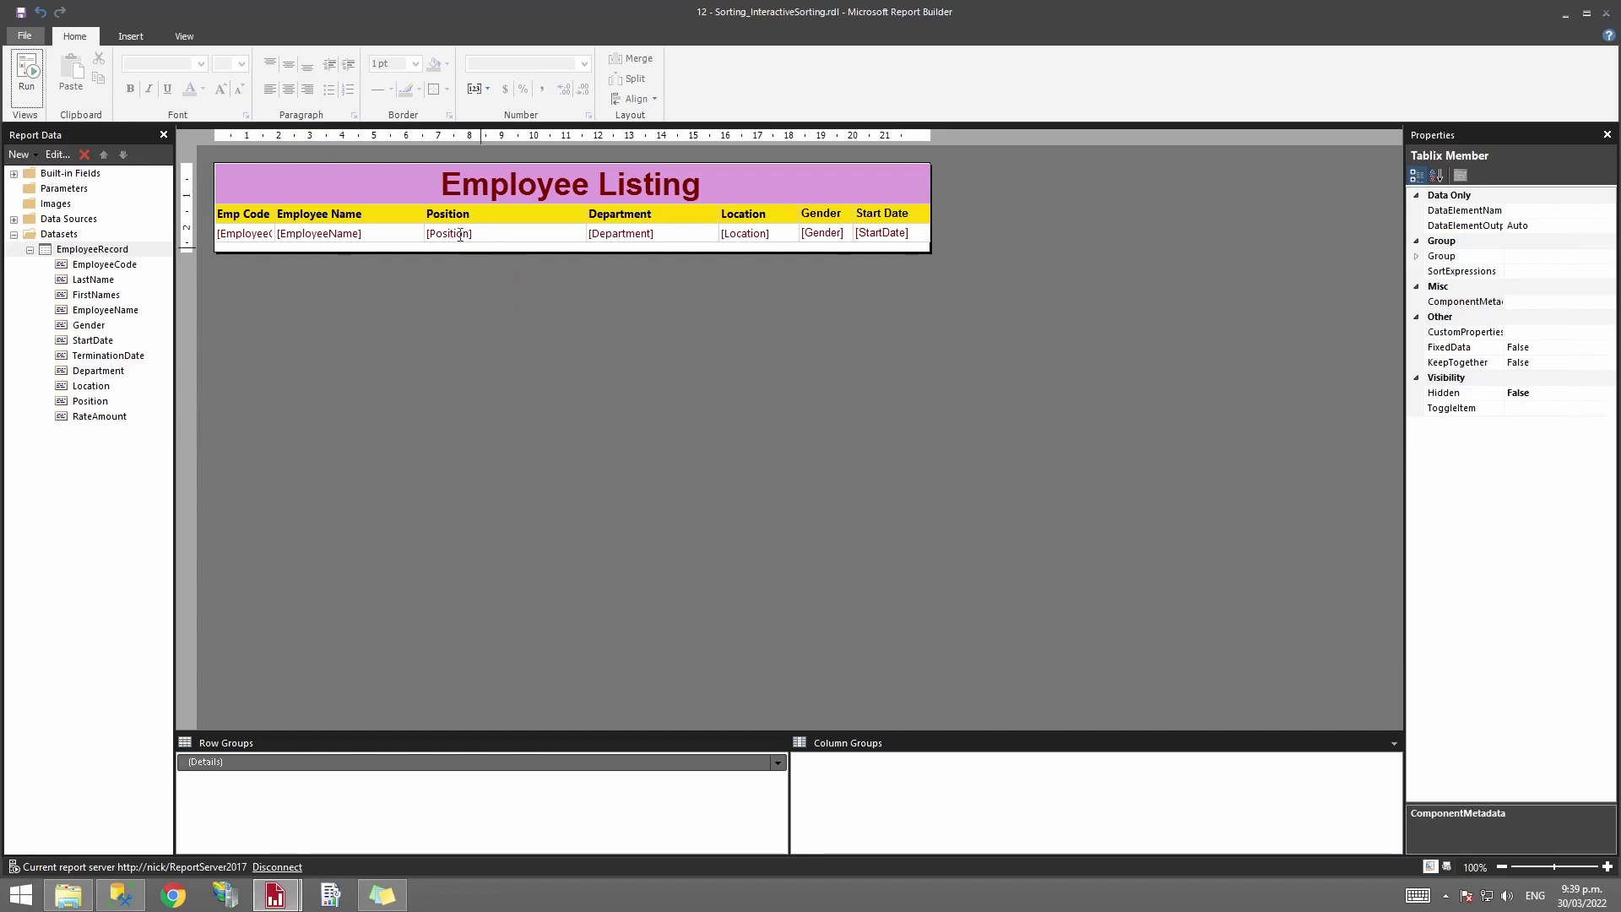
pyautogui.click(393, 222)
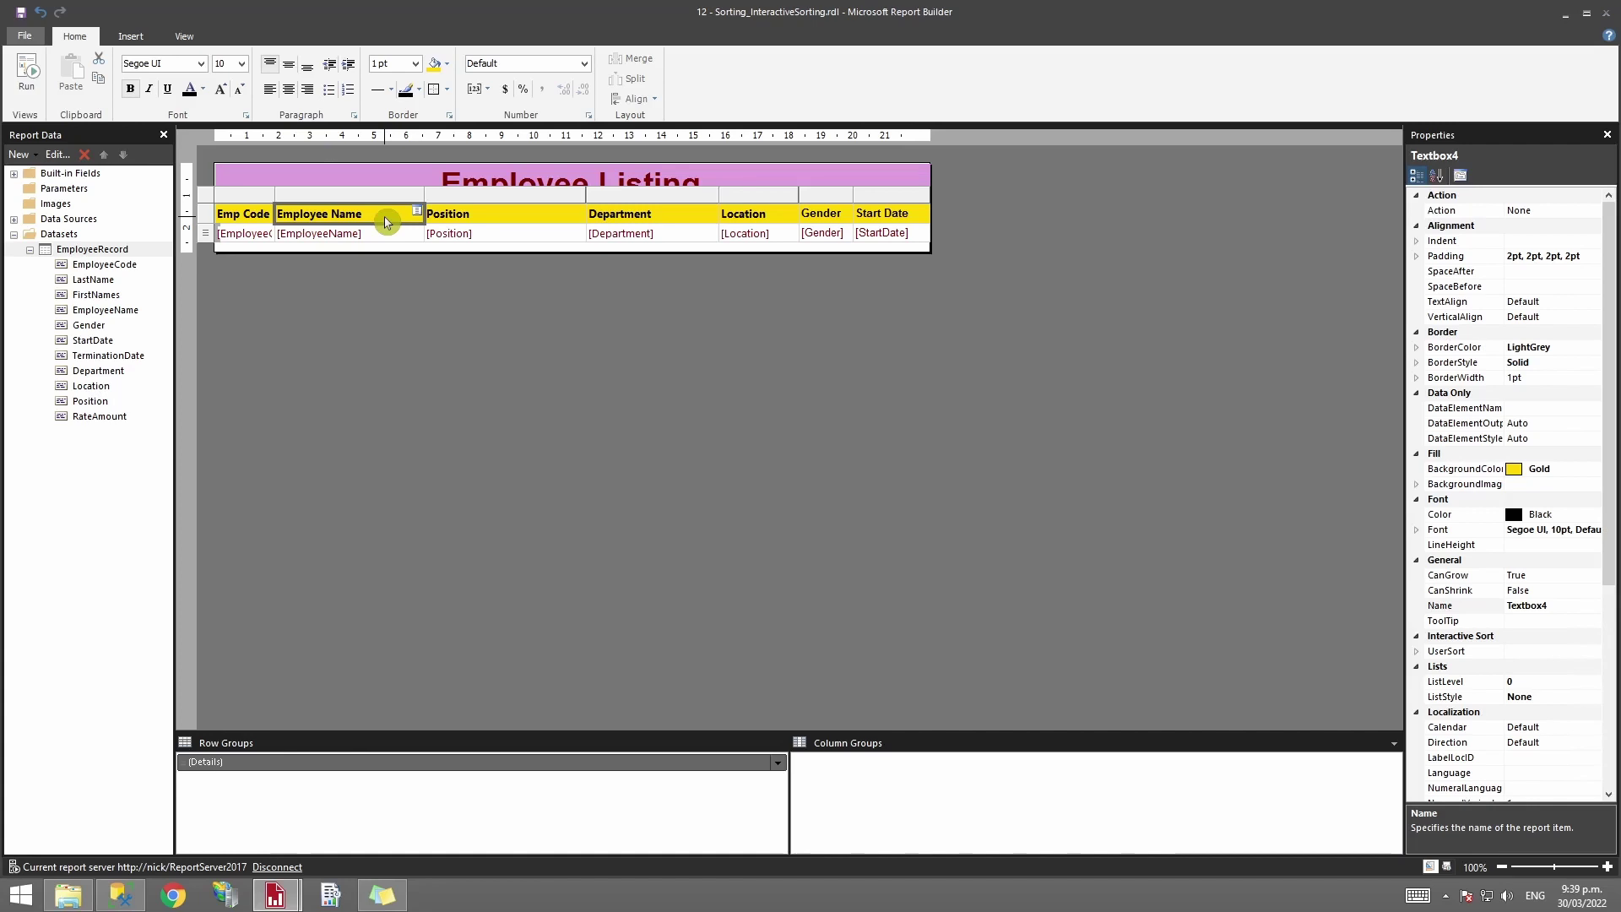
# Step: Enable interactive sorting on the Employee Name header, sorting detail rows by [EmployeeName]
pyautogui.click(386, 221)
pyautogui.click(395, 221)
pyautogui.rightClick(395, 221)
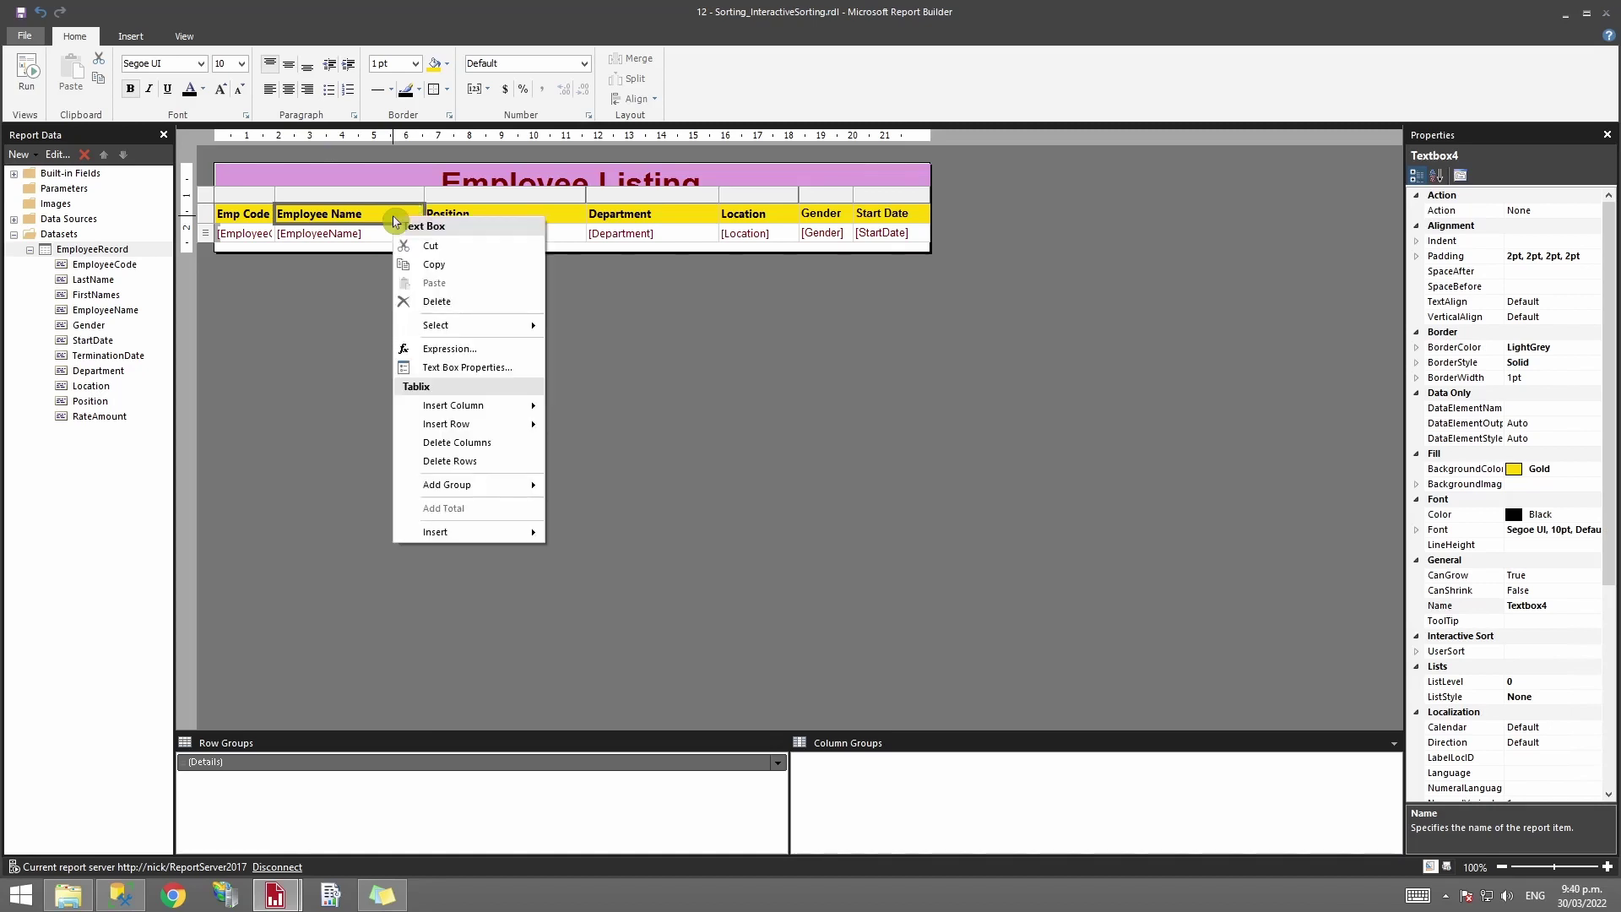
pyautogui.click(484, 374)
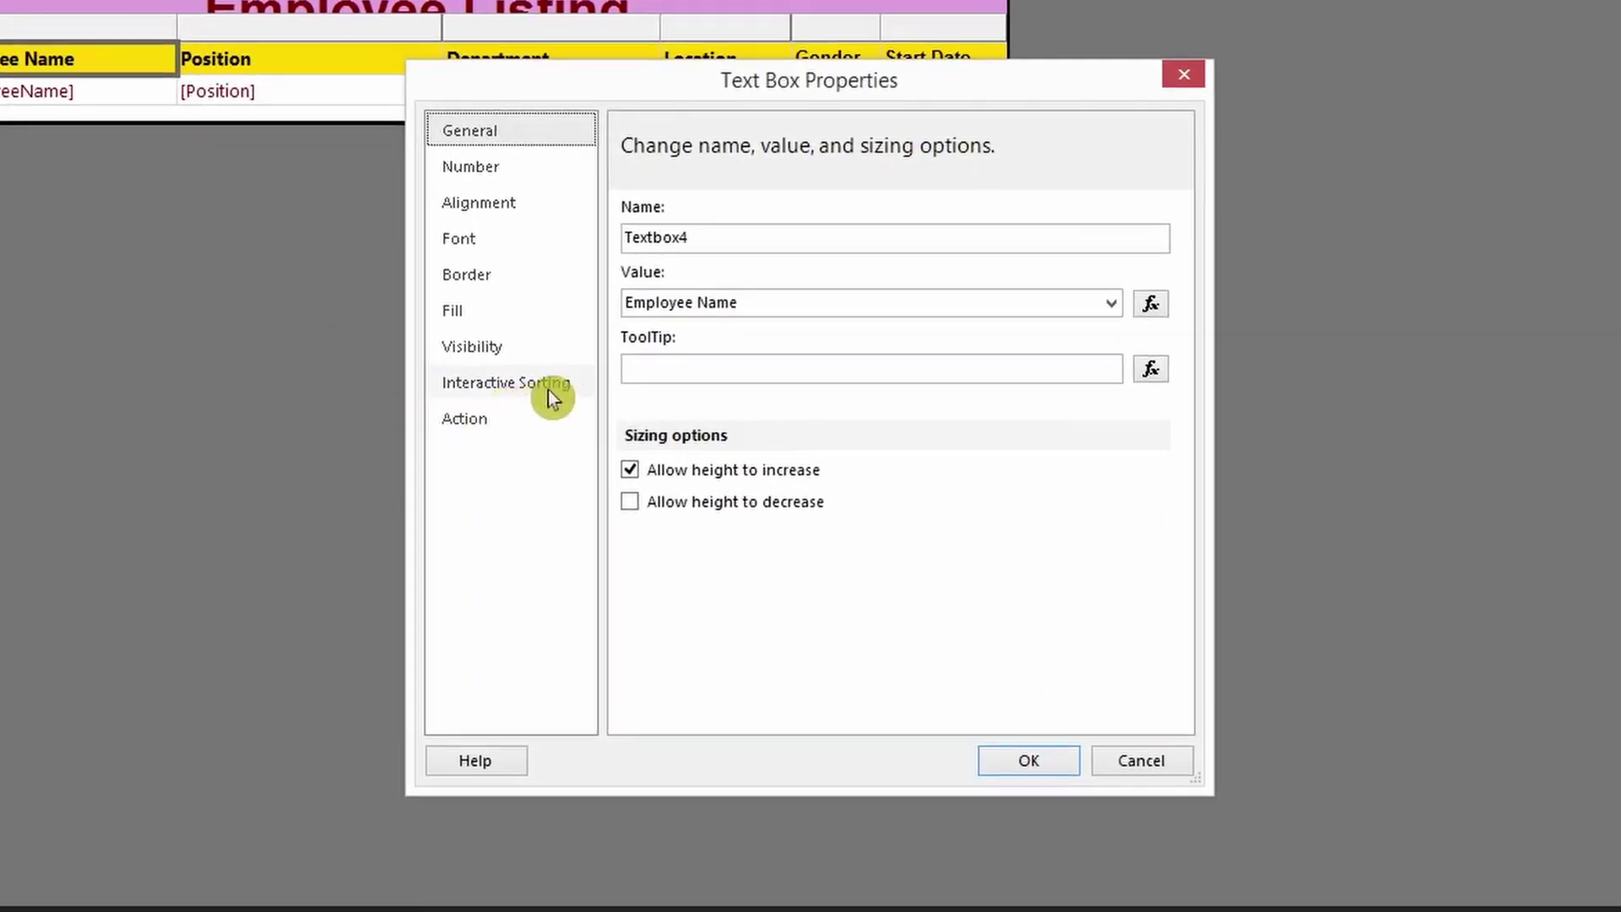
pyautogui.click(551, 397)
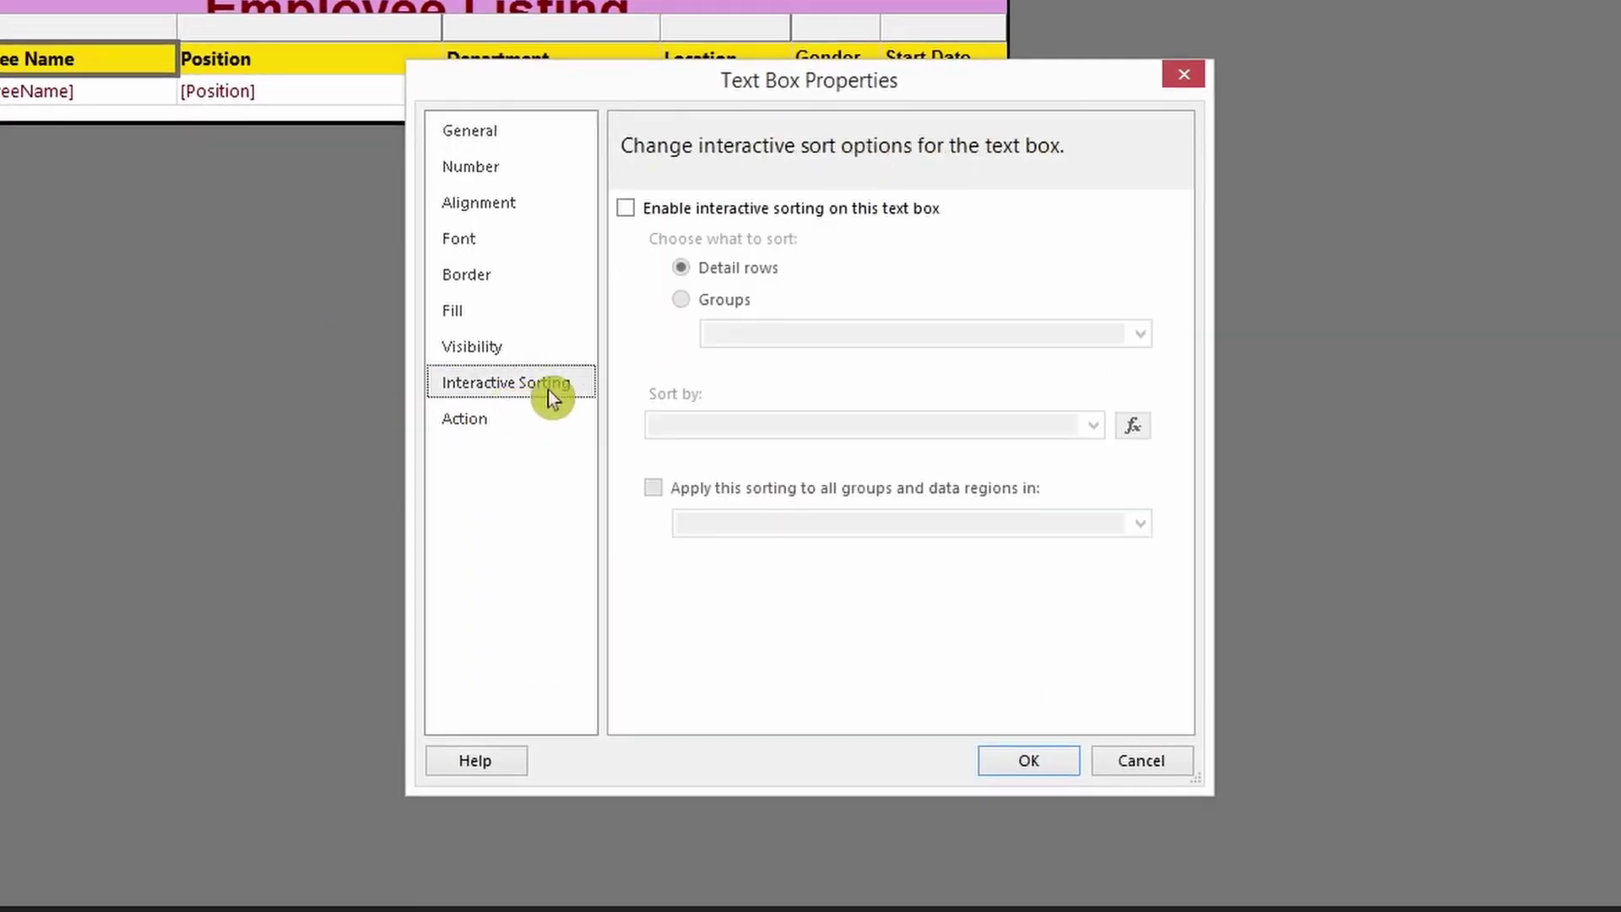
pyautogui.click(798, 208)
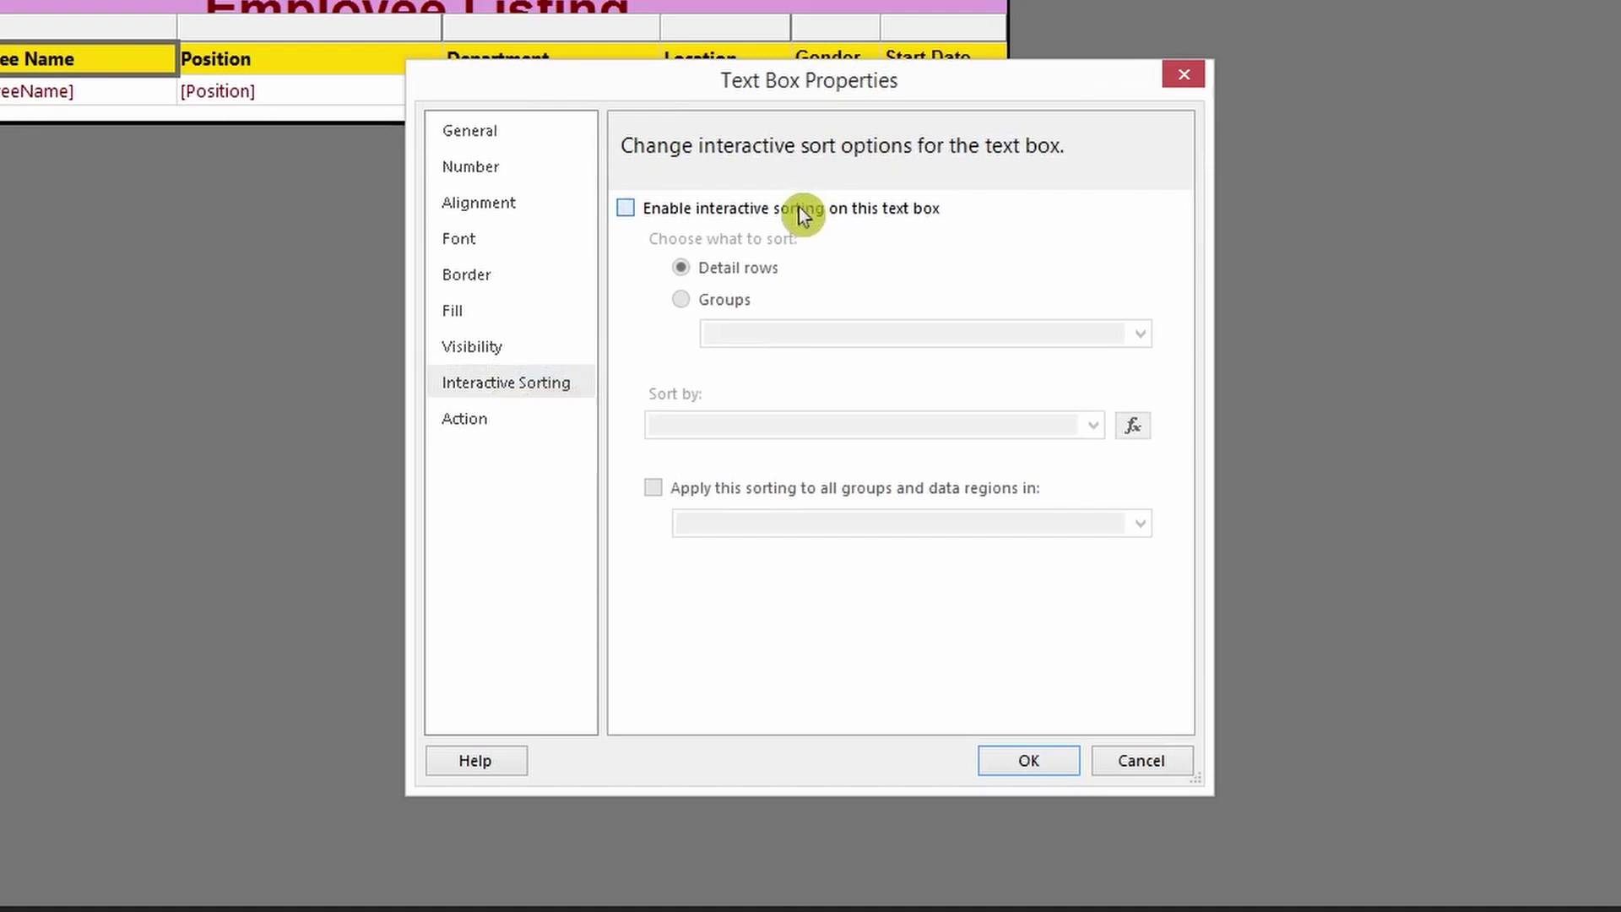
pyautogui.click(1093, 427)
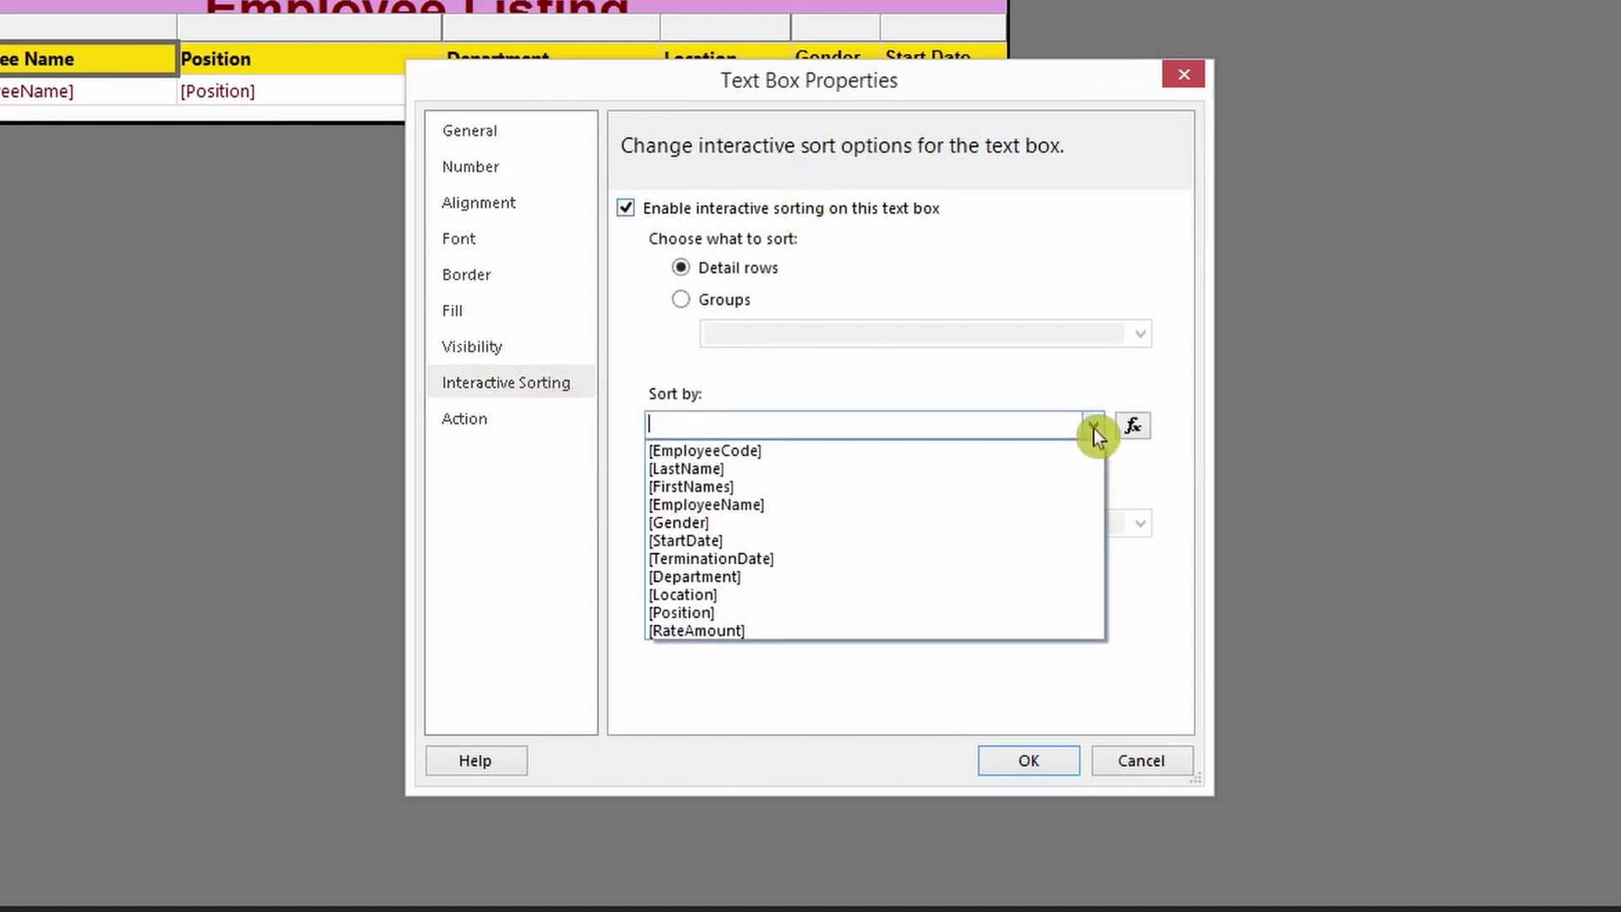
pyautogui.click(794, 504)
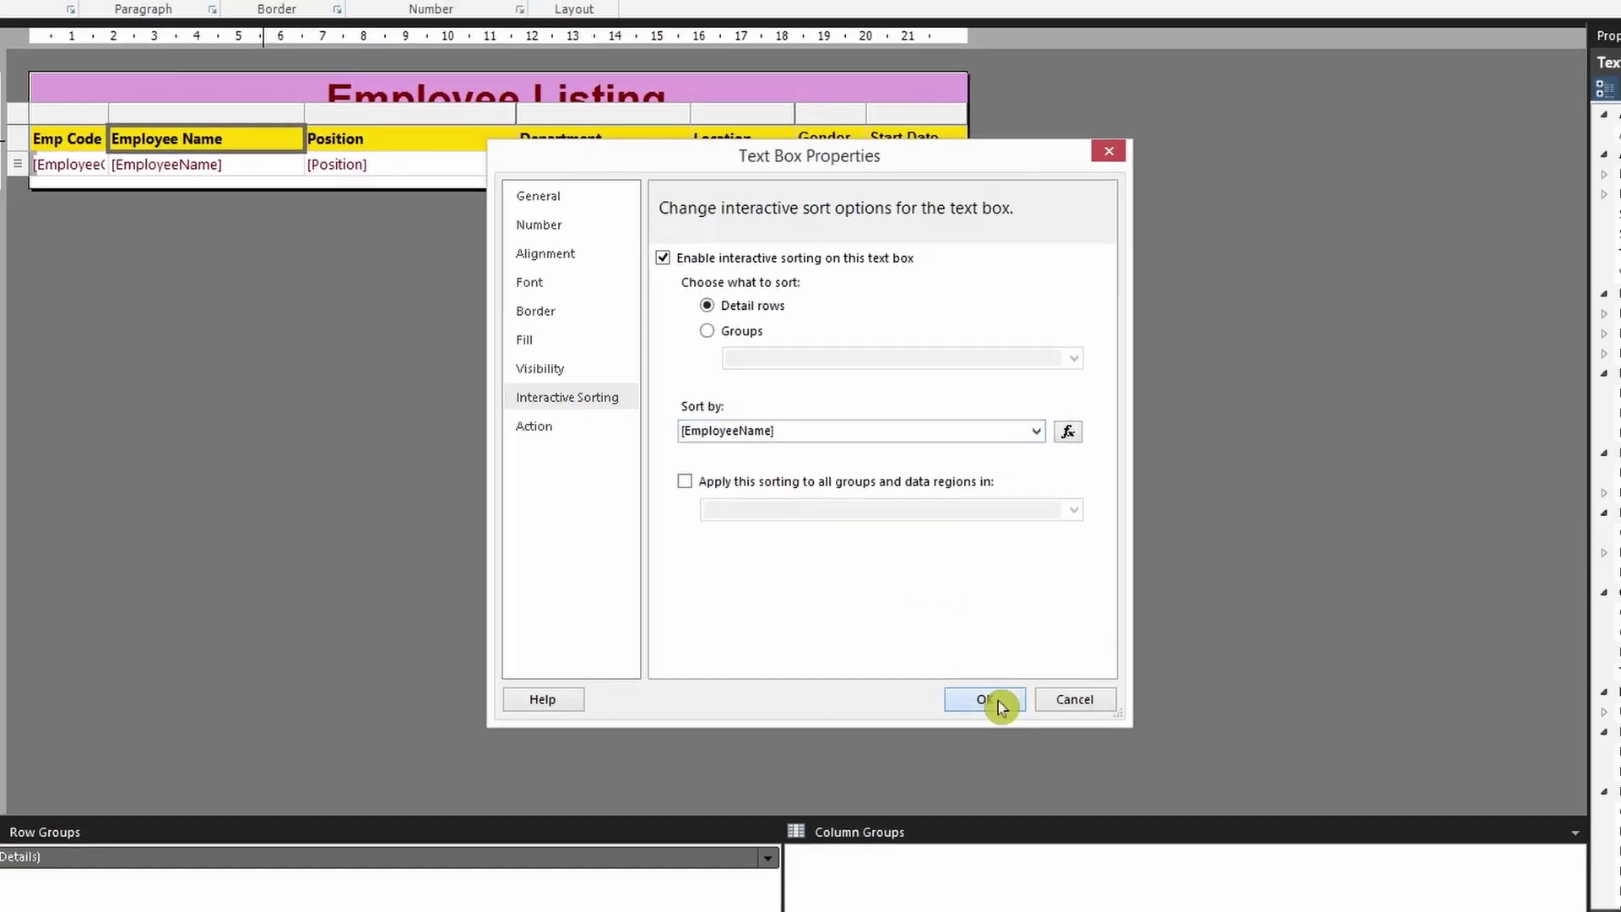
pyautogui.click(1028, 760)
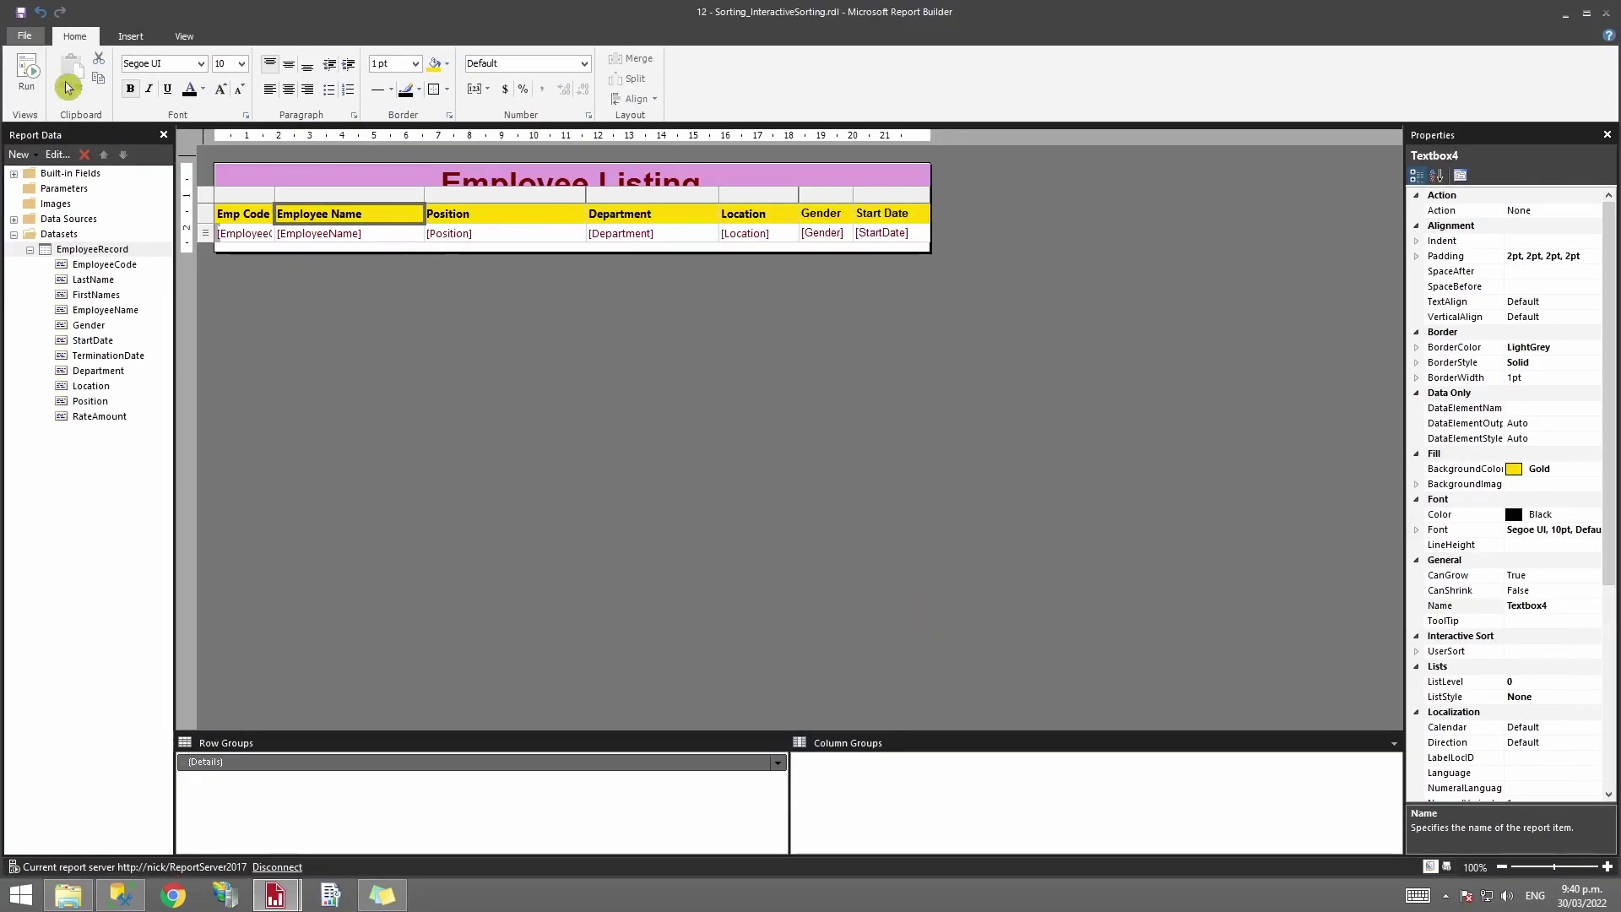
# Step: Preview the report and toggle the Employee Name sort ascending, descending, then back to ascending
pyautogui.click(0, 48)
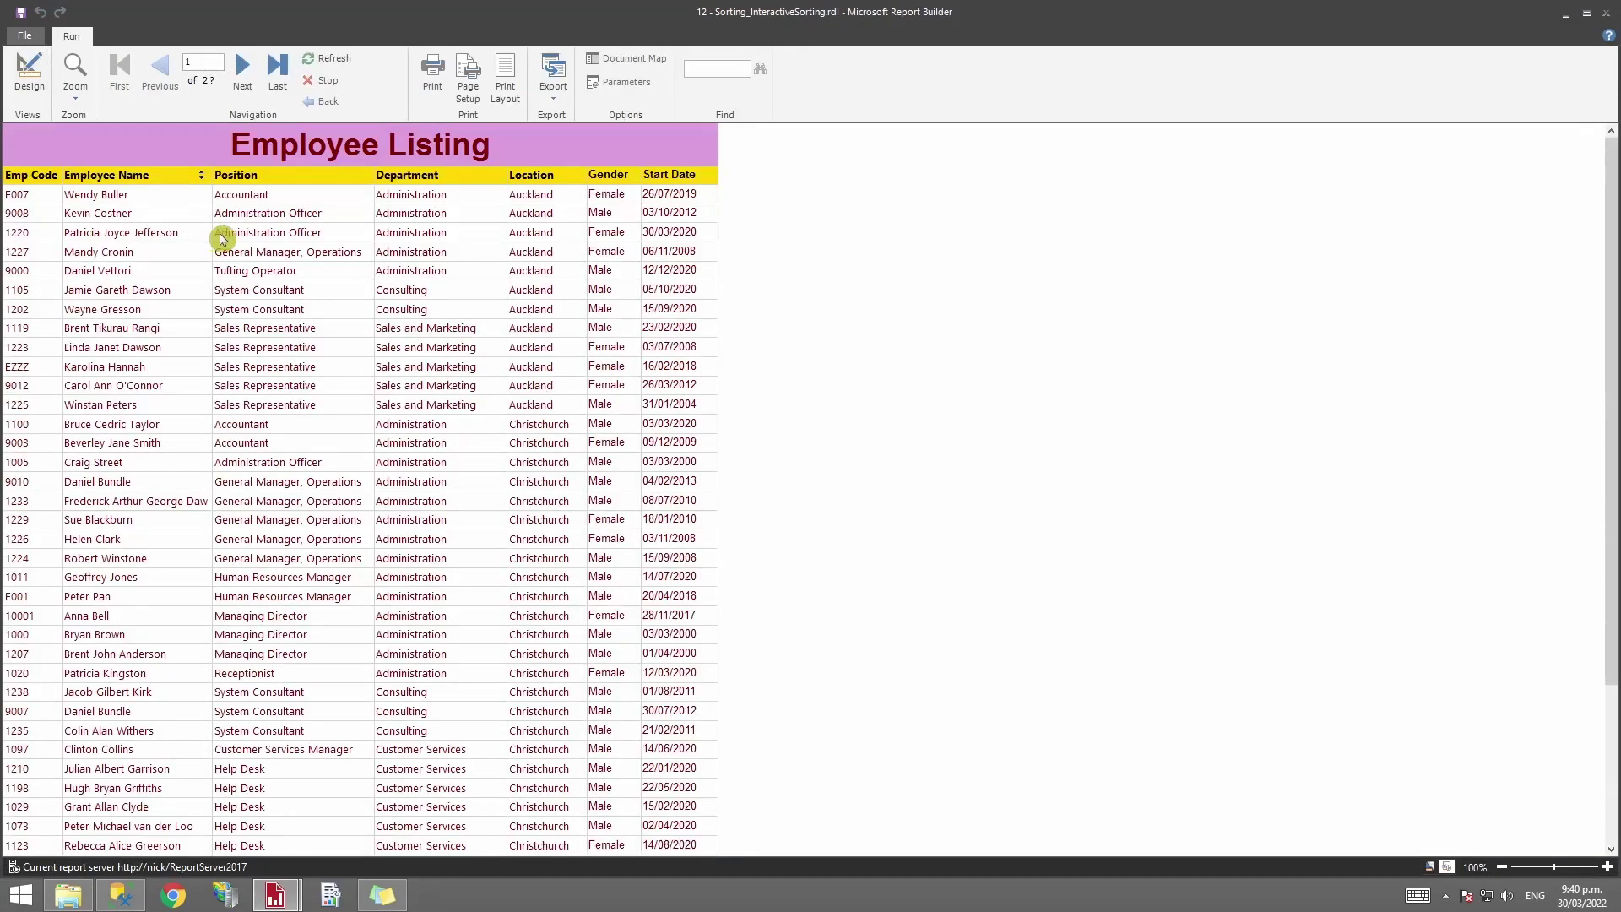
pyautogui.click(201, 177)
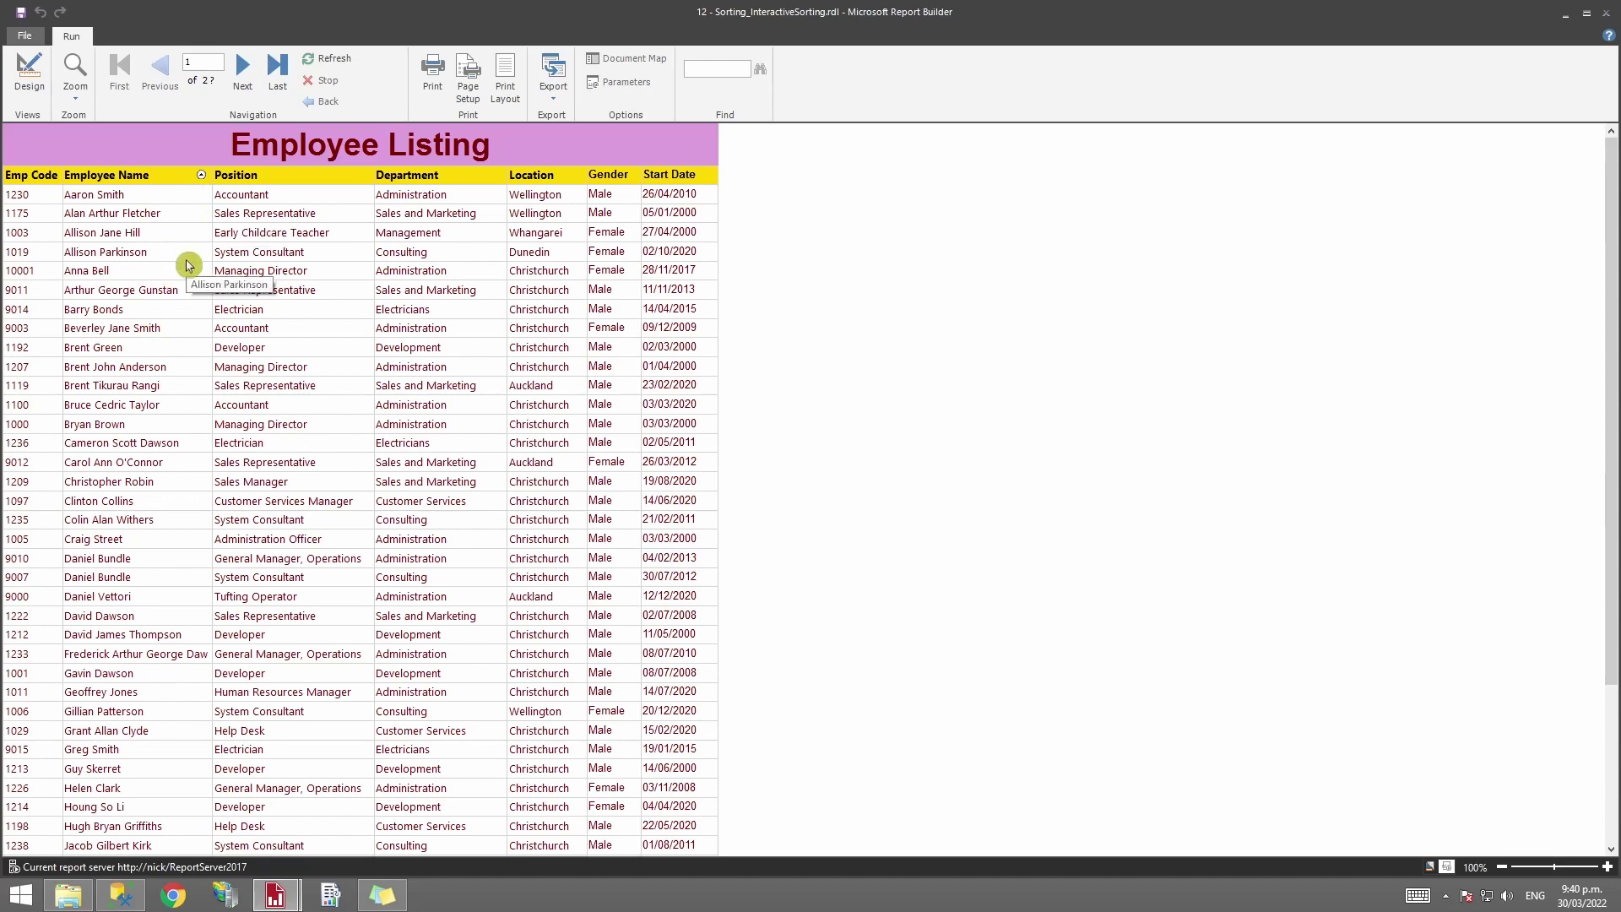
pyautogui.click(201, 174)
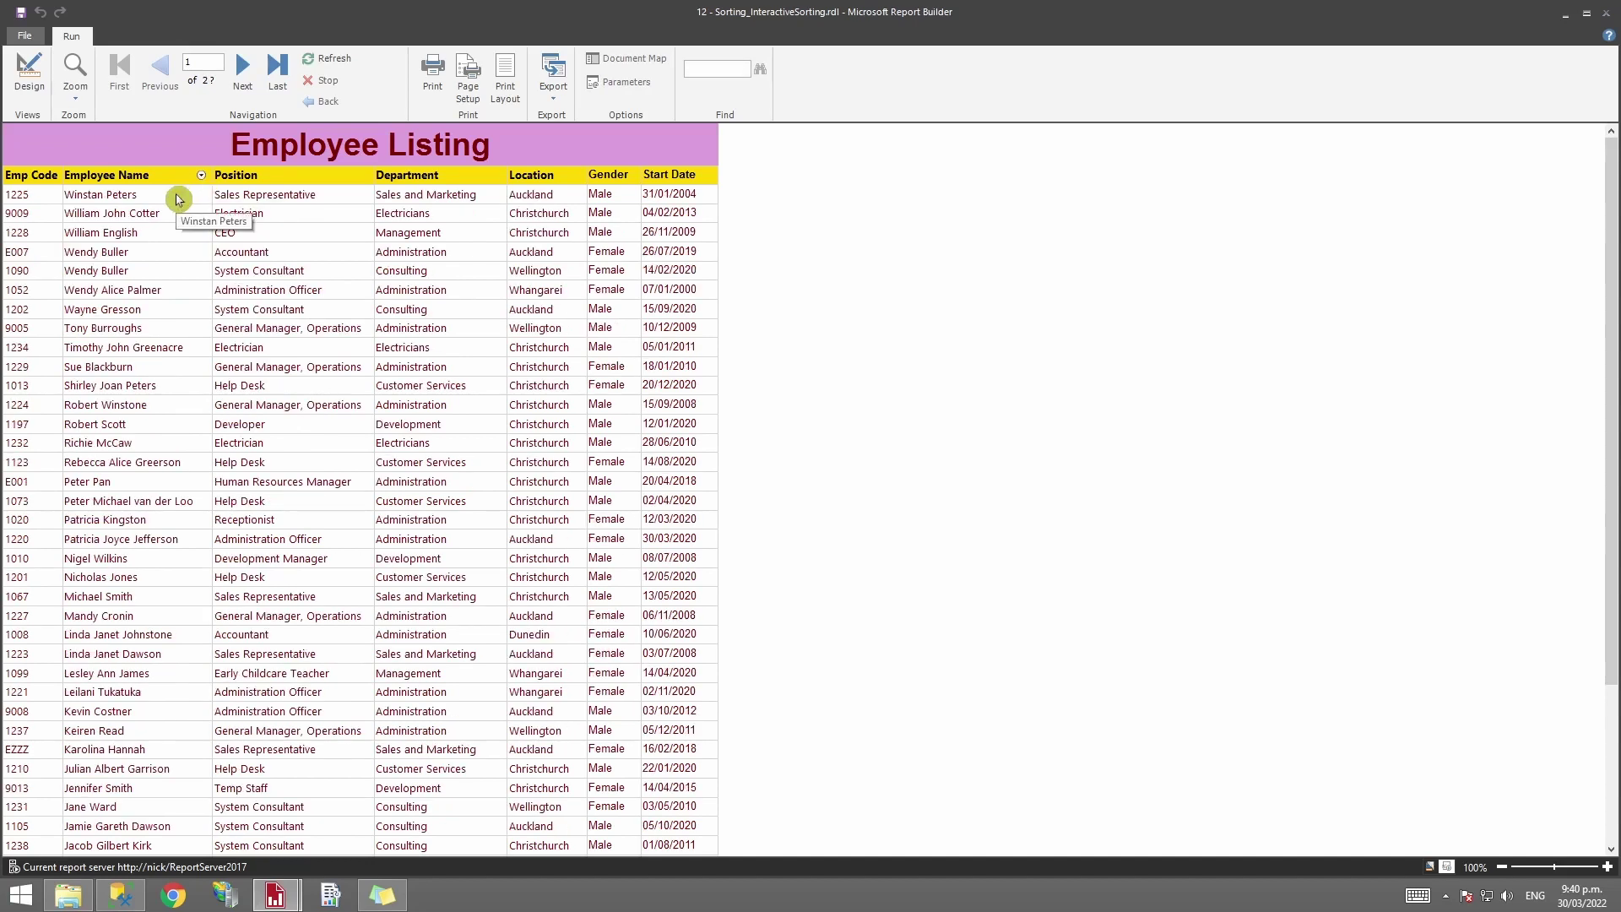
pyautogui.click(201, 176)
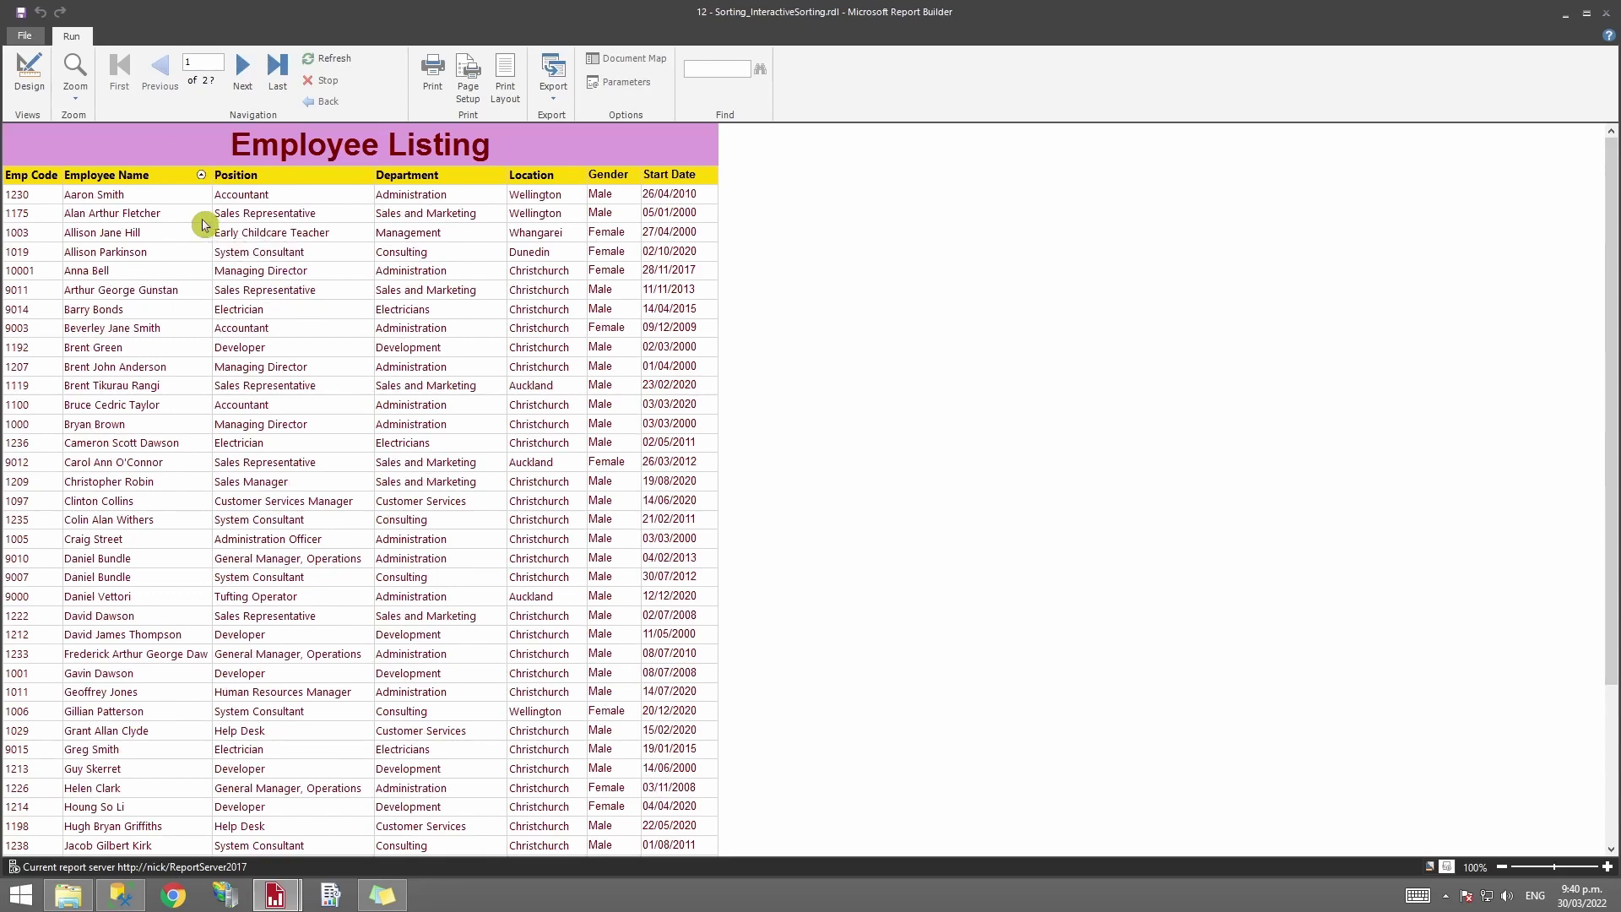
# Step: Enable interactive sorting on the Position header by [Position], then preview the report
pyautogui.click(30, 70)
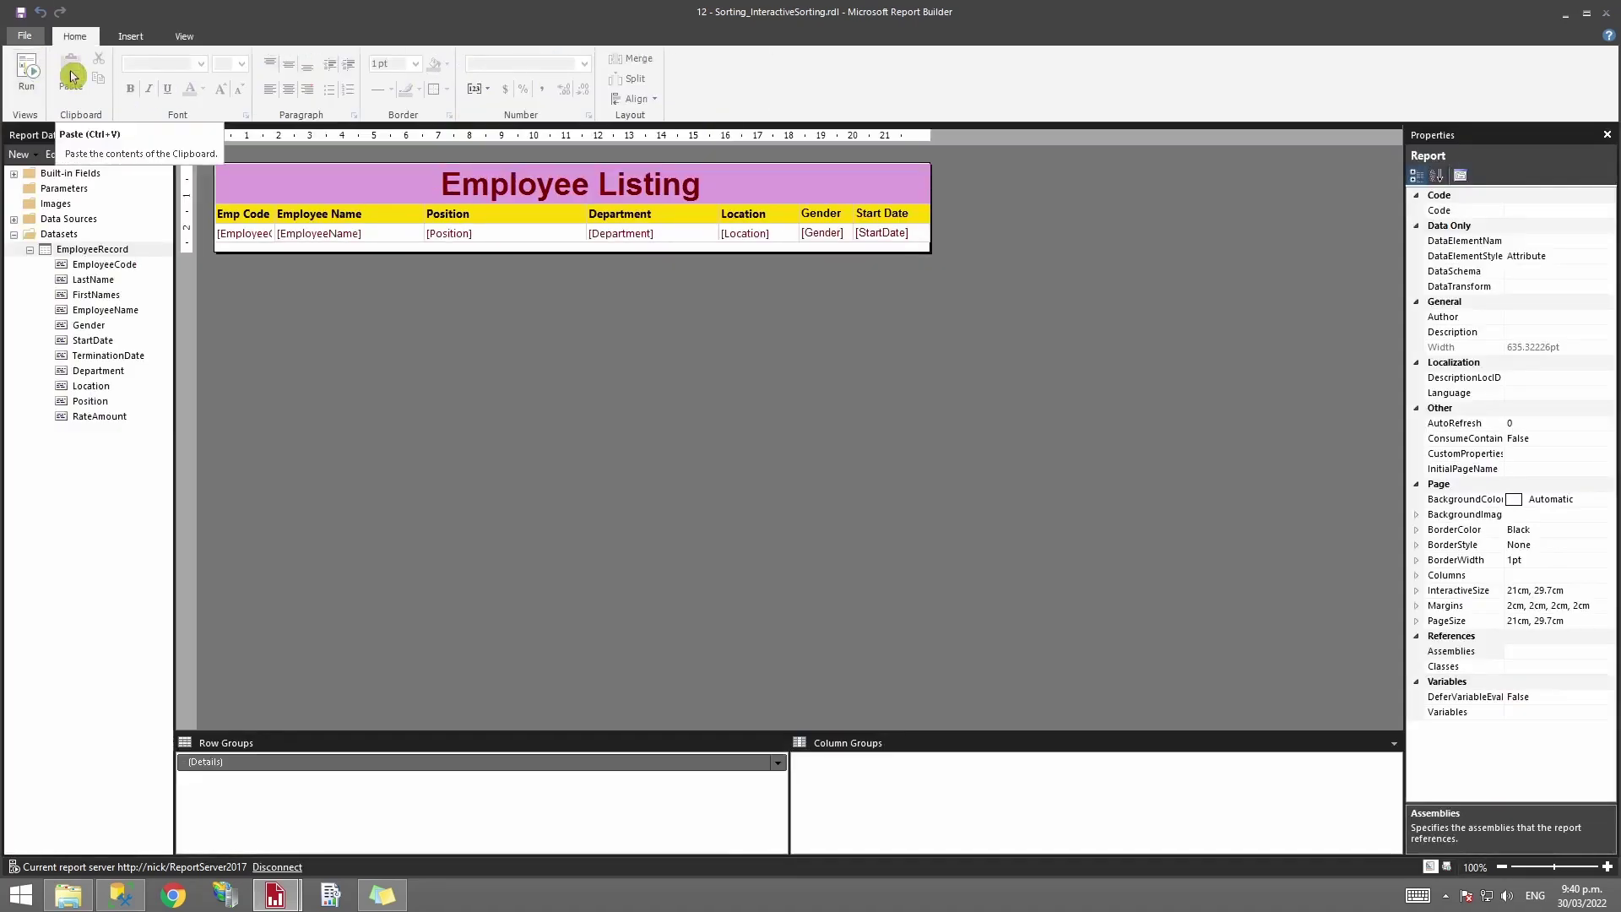
pyautogui.rightClick(530, 217)
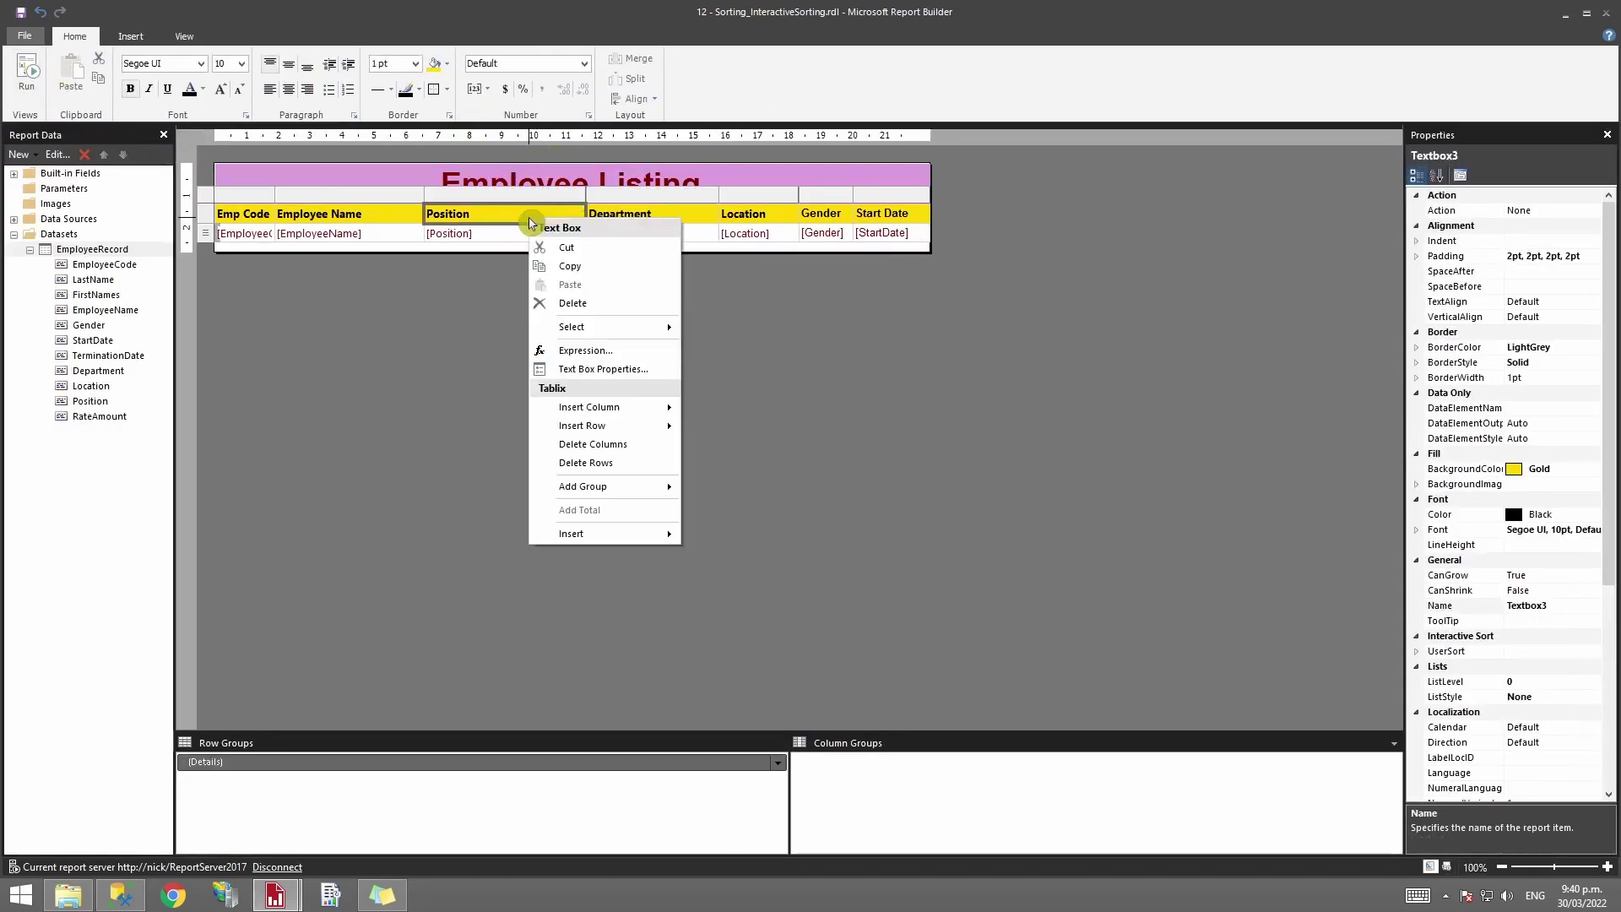
pyautogui.click(614, 371)
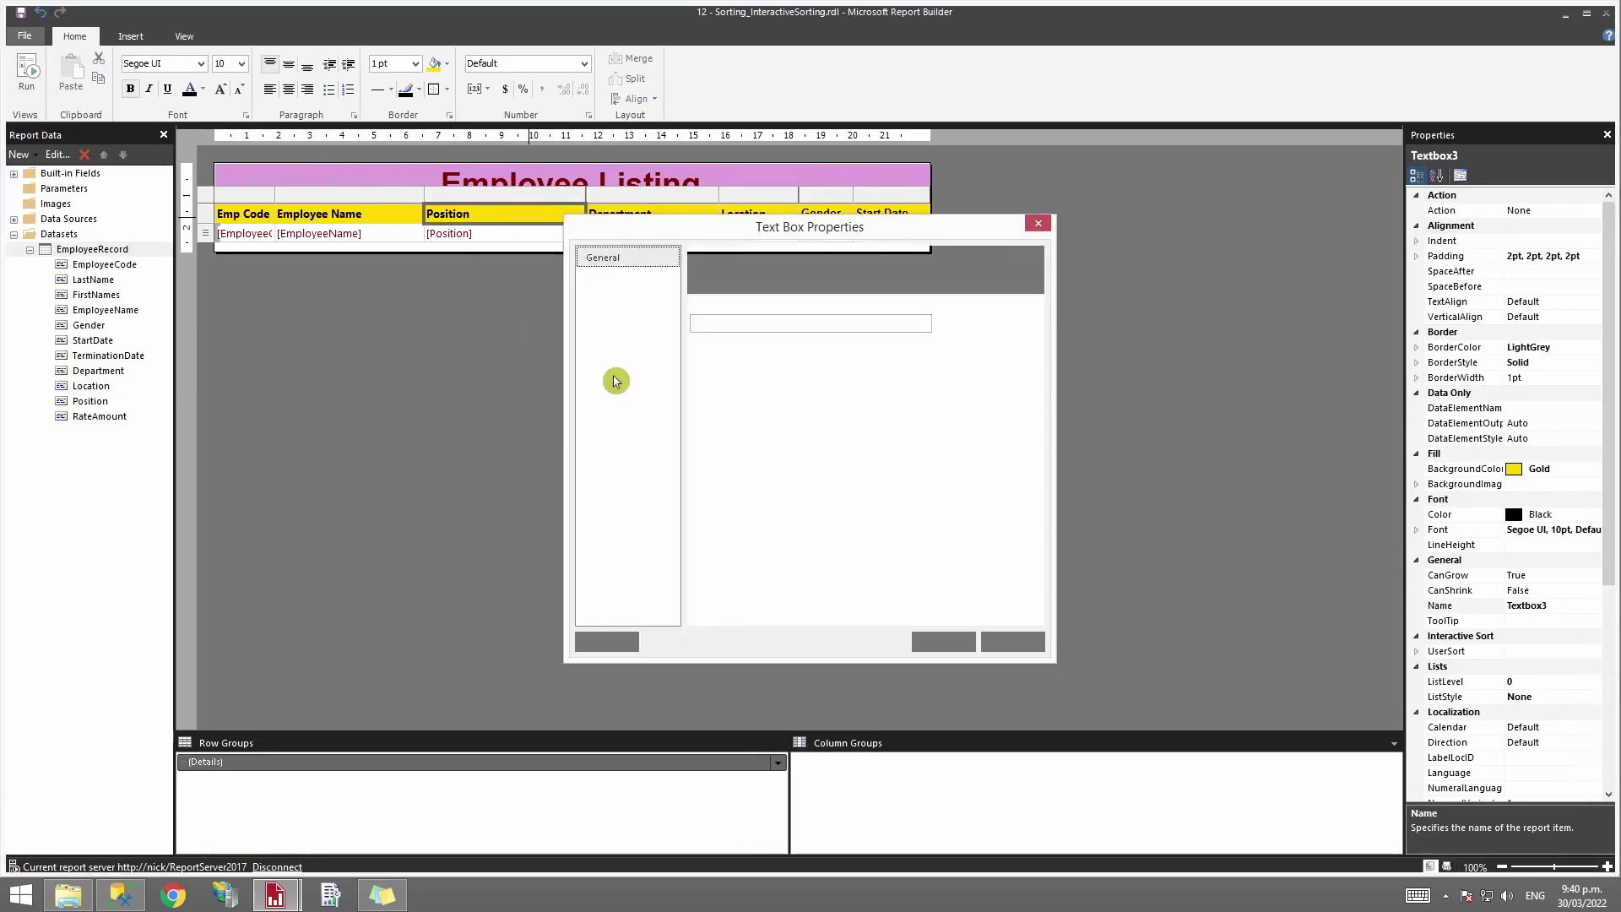
pyautogui.click(643, 413)
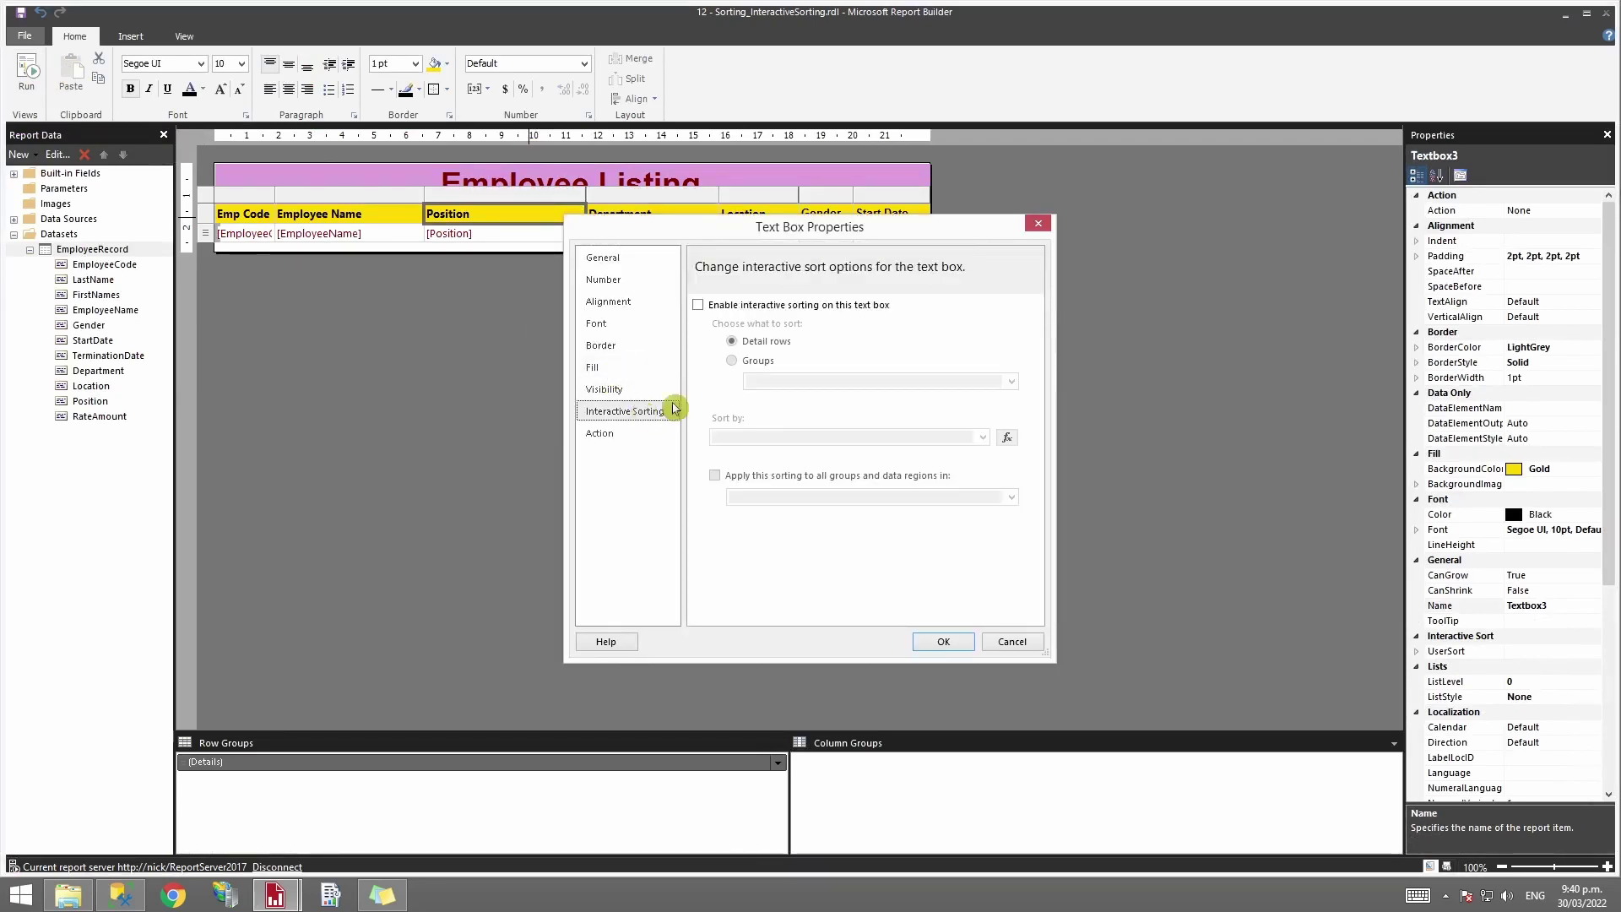
pyautogui.click(764, 306)
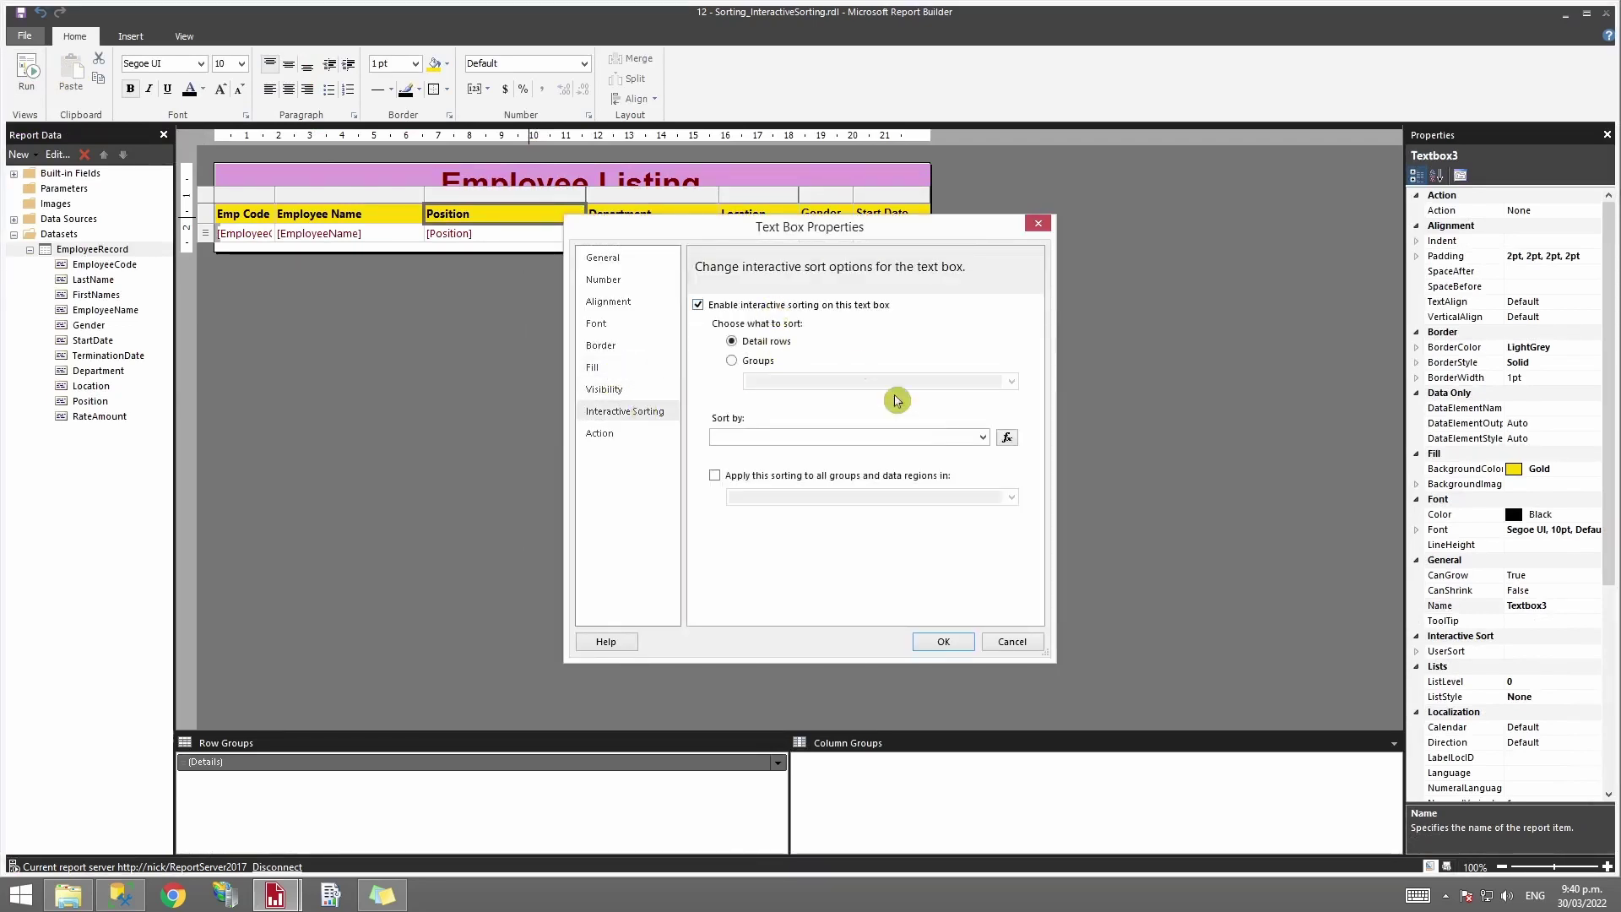
pyautogui.click(982, 436)
pyautogui.click(789, 551)
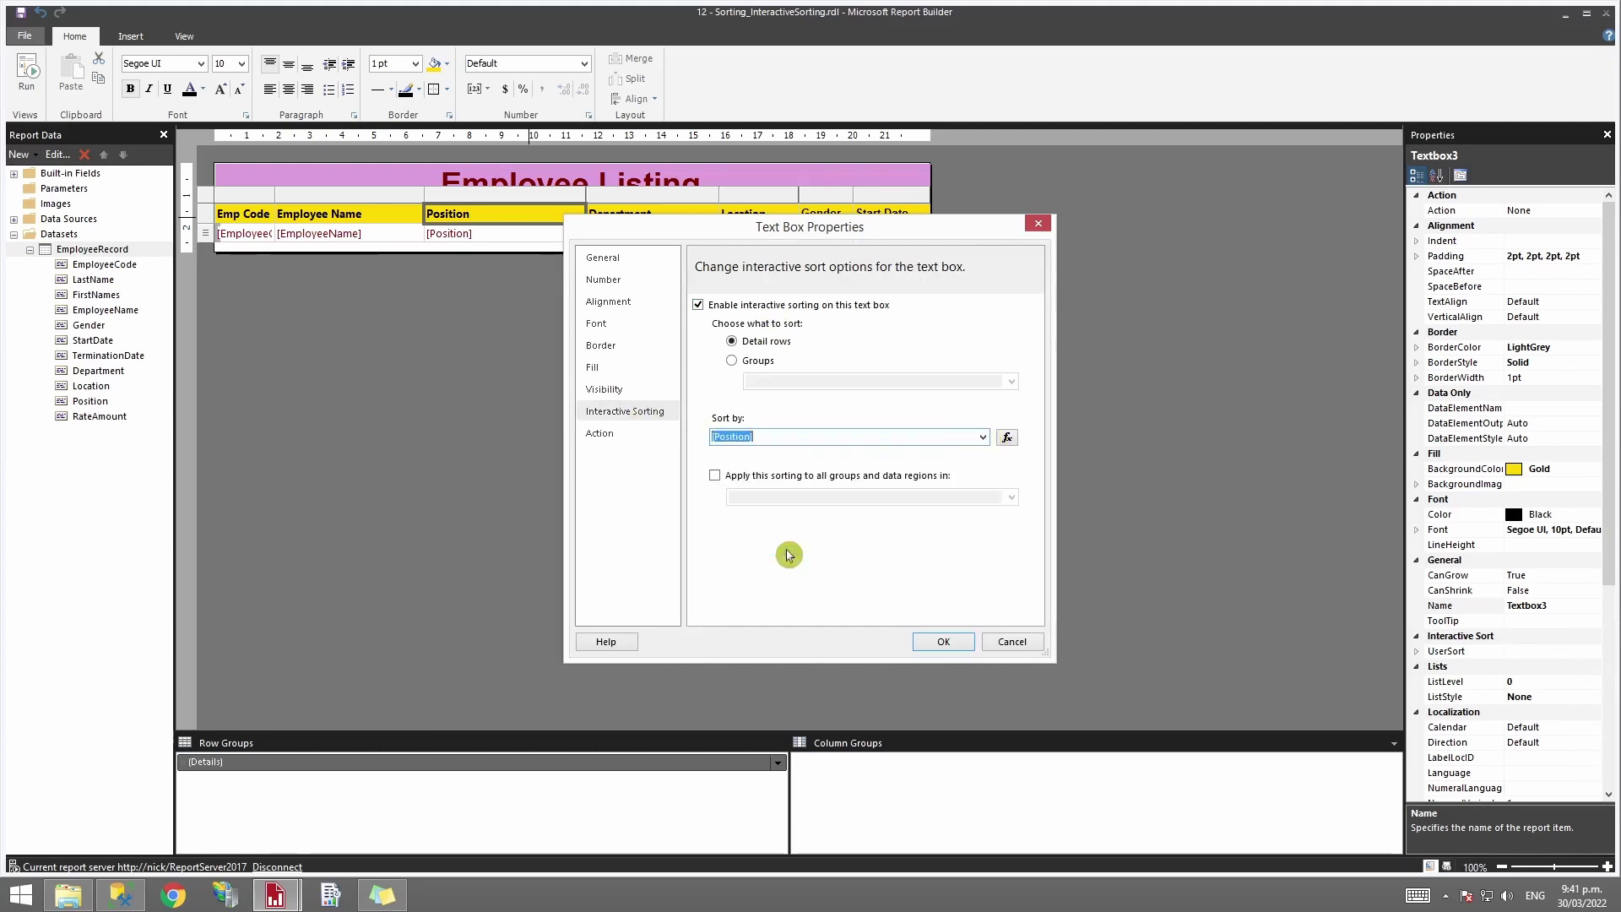
pyautogui.click(943, 643)
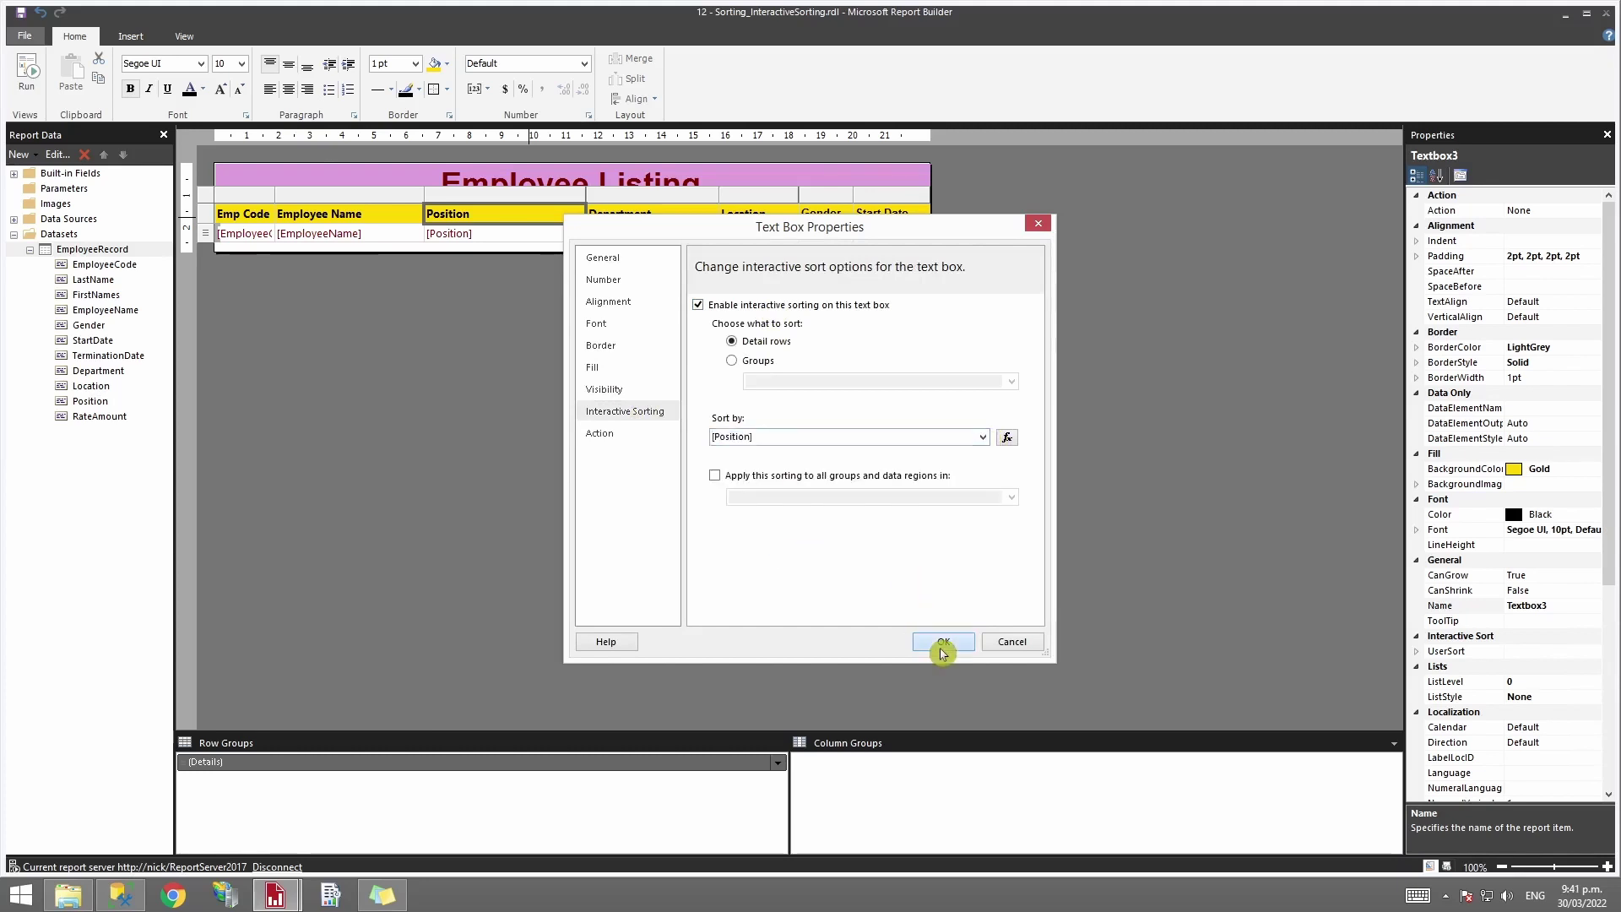
pyautogui.click(27, 72)
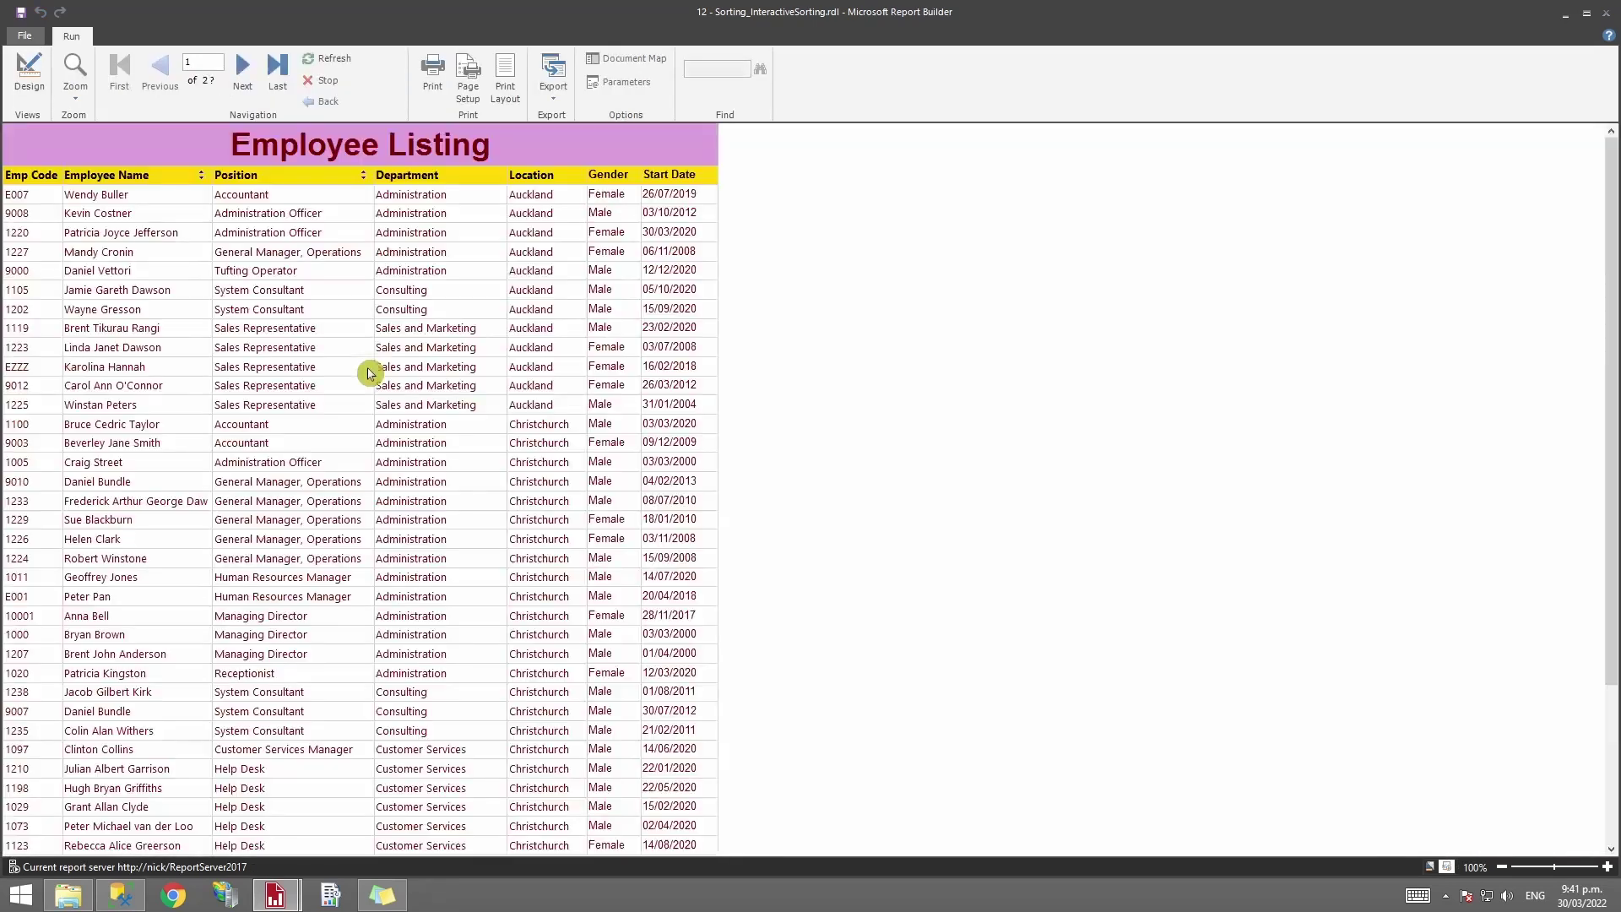
# Step: Sort the preview by Position so Accountant comes first, then return to design view
pyautogui.click(364, 176)
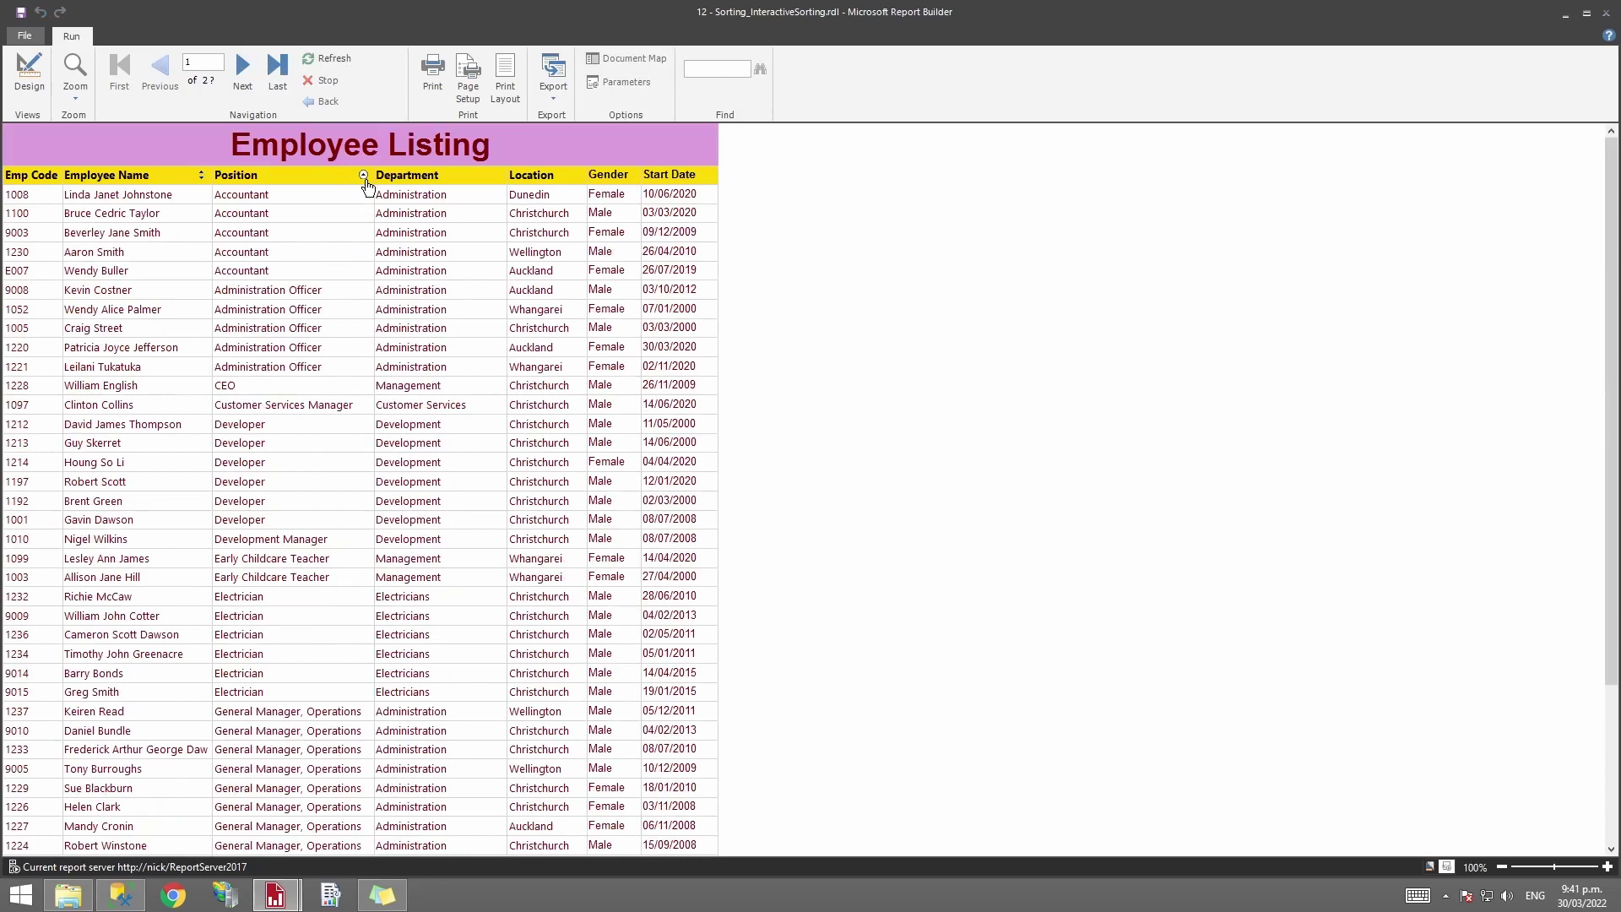
pyautogui.click(29, 74)
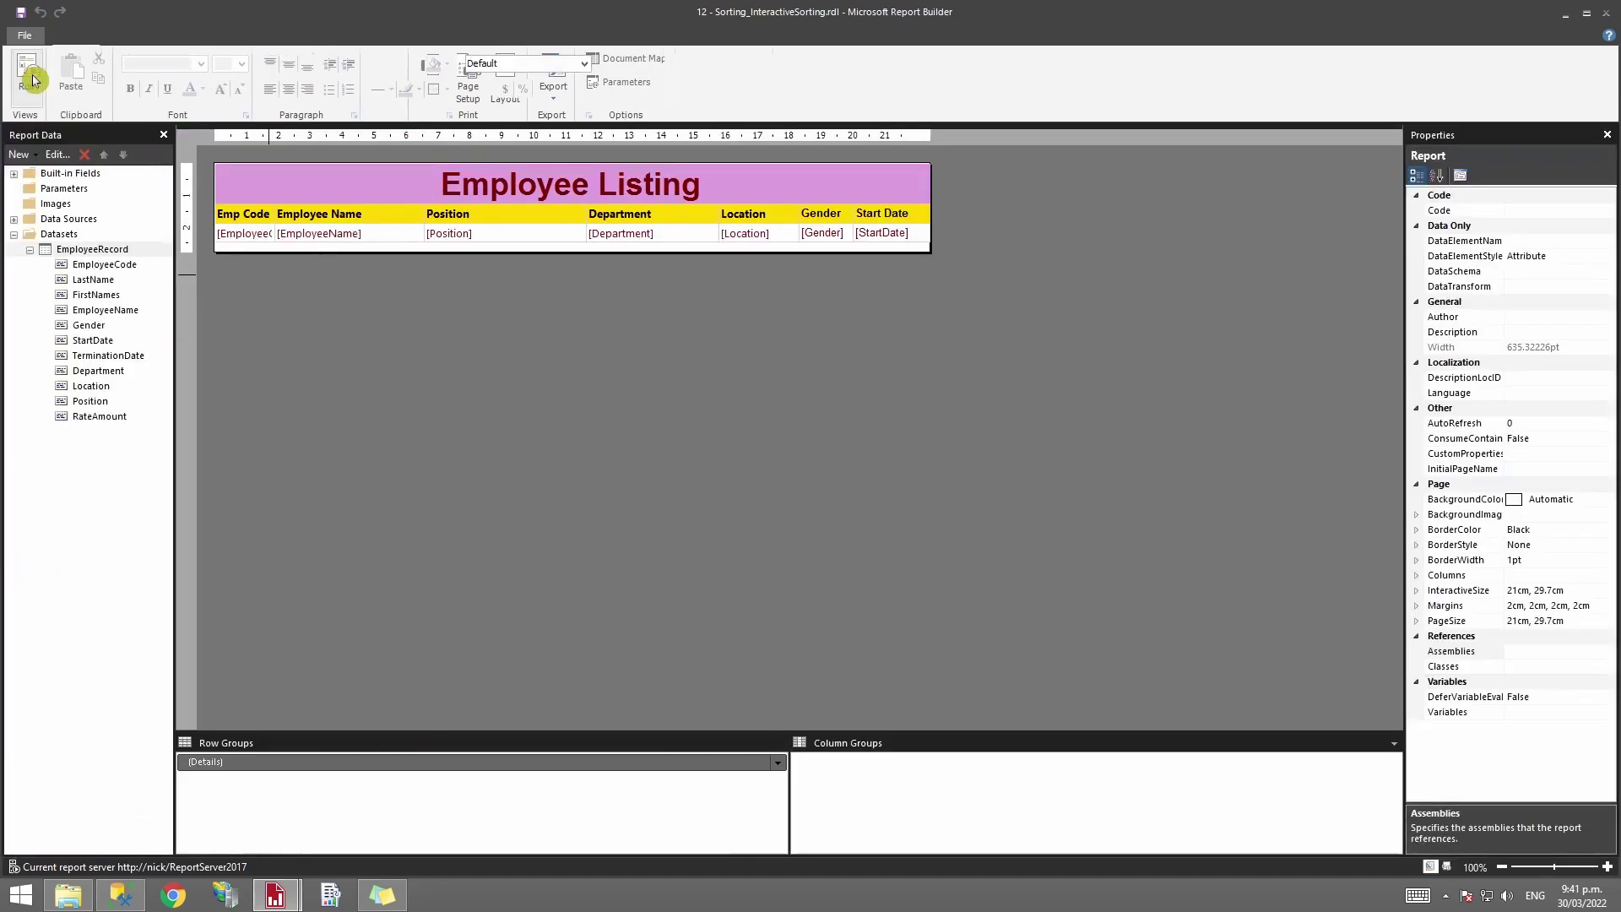
# Step: Enable interactive sorting on the Department header text box, sorting detail rows by [Department]
pyautogui.click(680, 220)
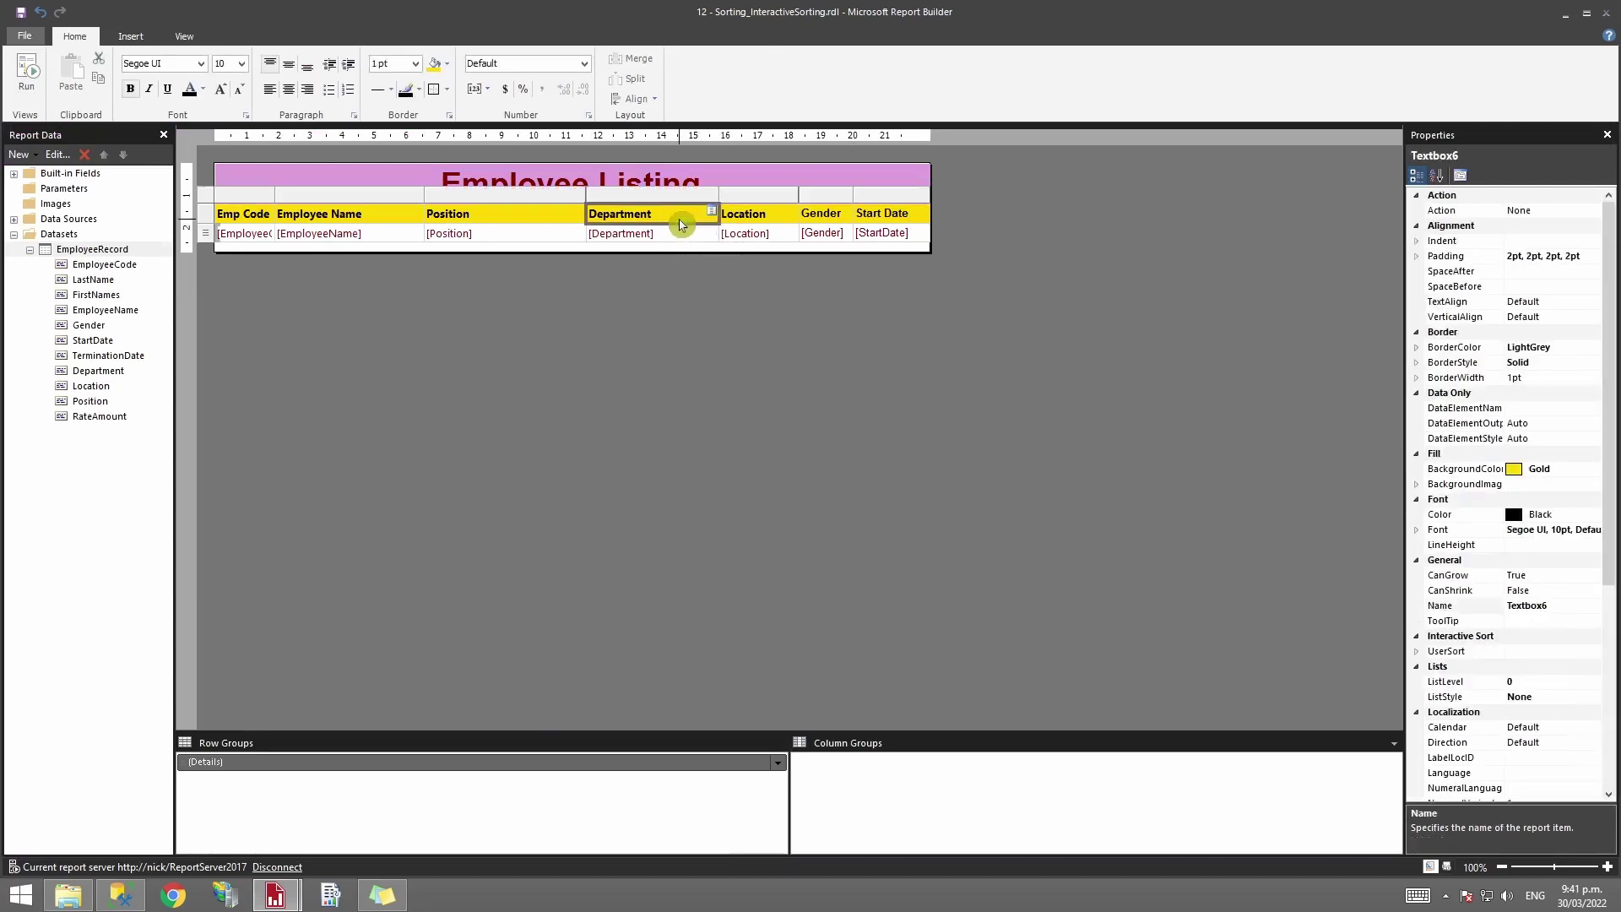
pyautogui.click(676, 221)
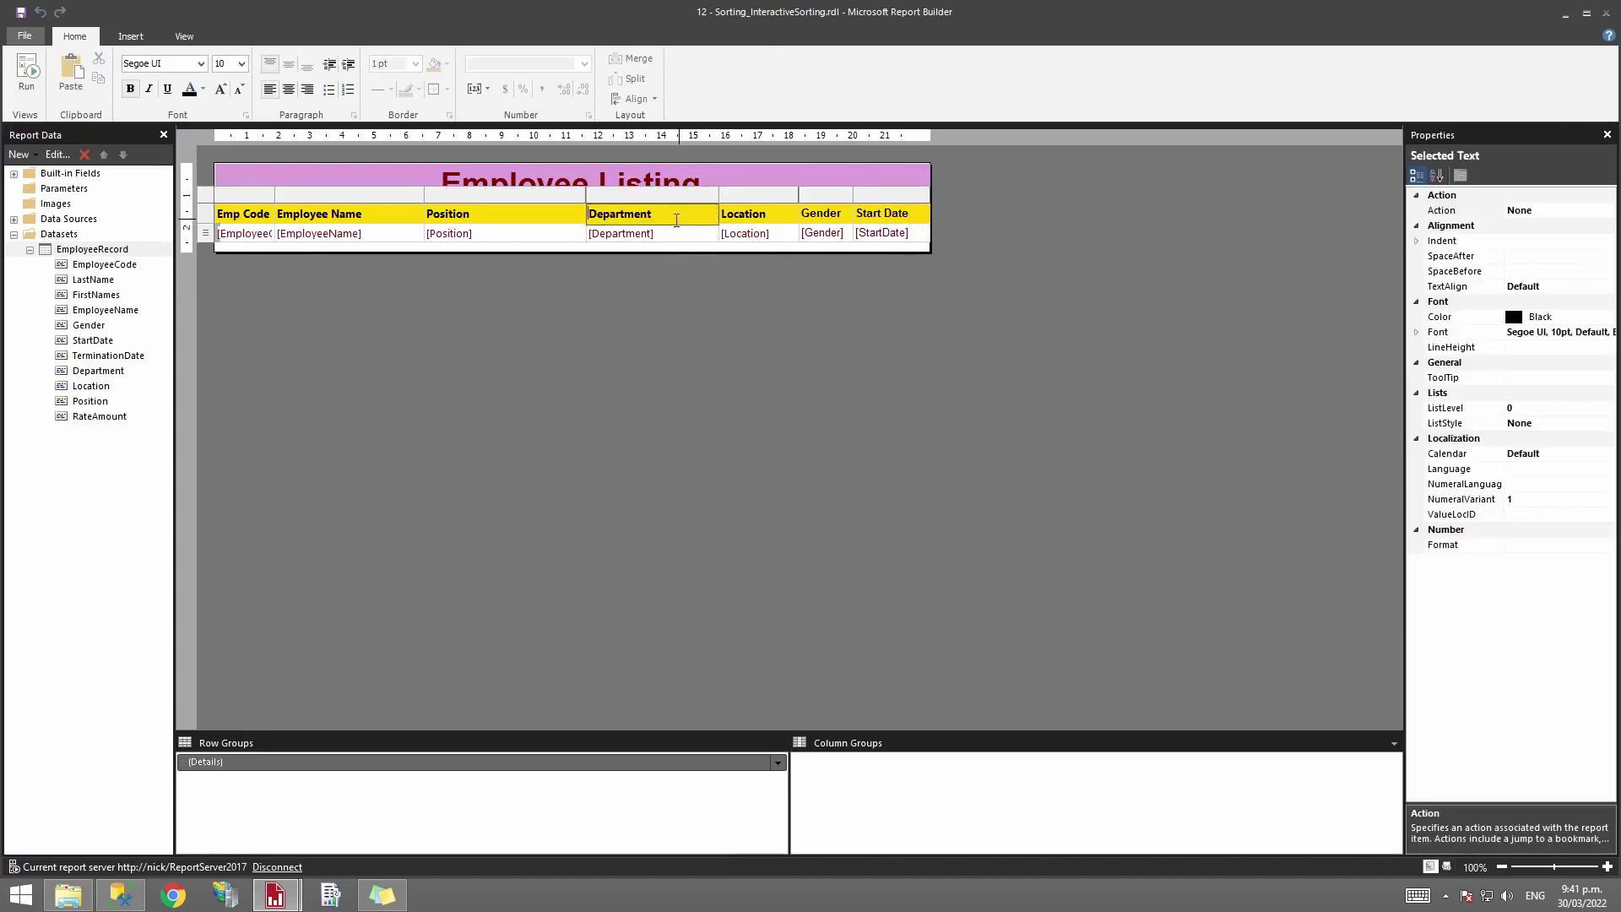
pyautogui.click(703, 282)
pyautogui.click(688, 224)
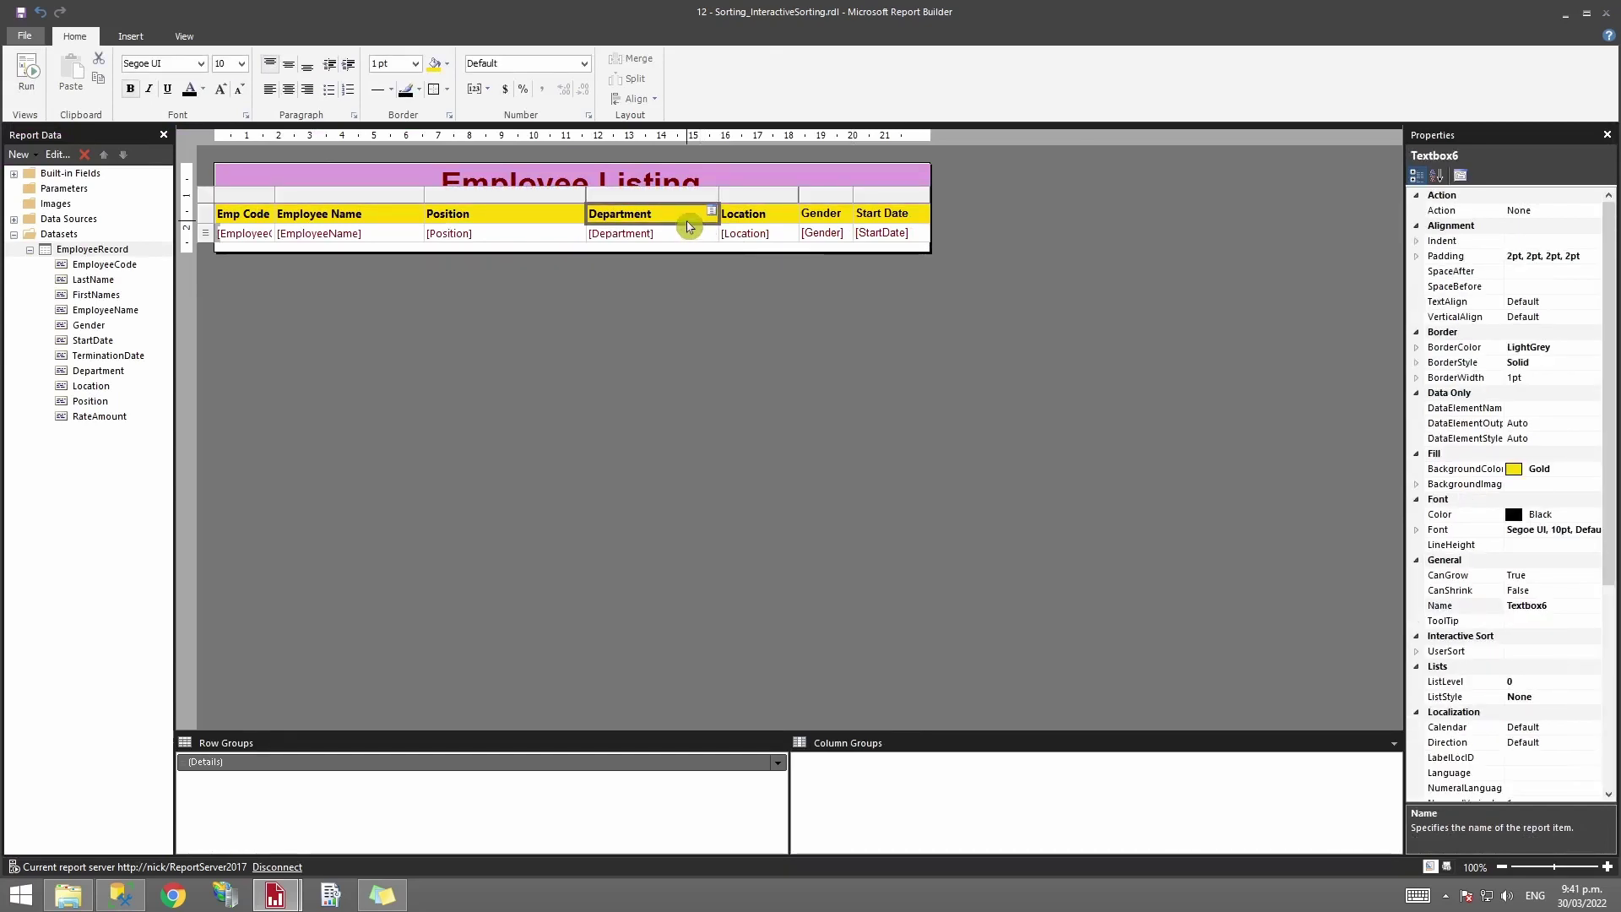
pyautogui.rightClick(688, 225)
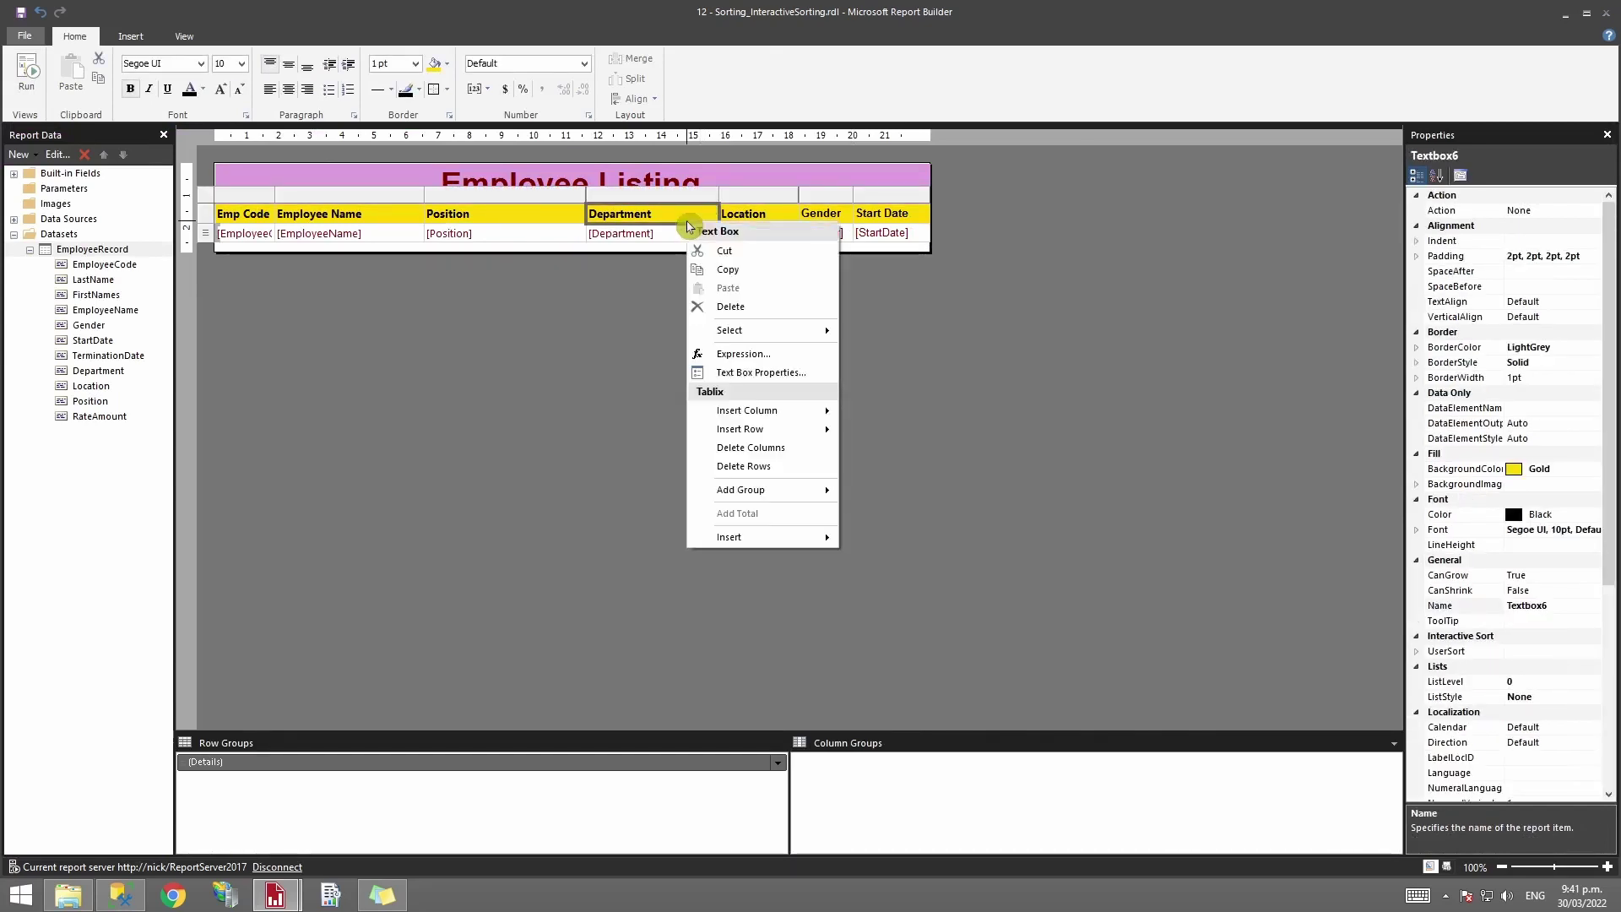
pyautogui.click(792, 382)
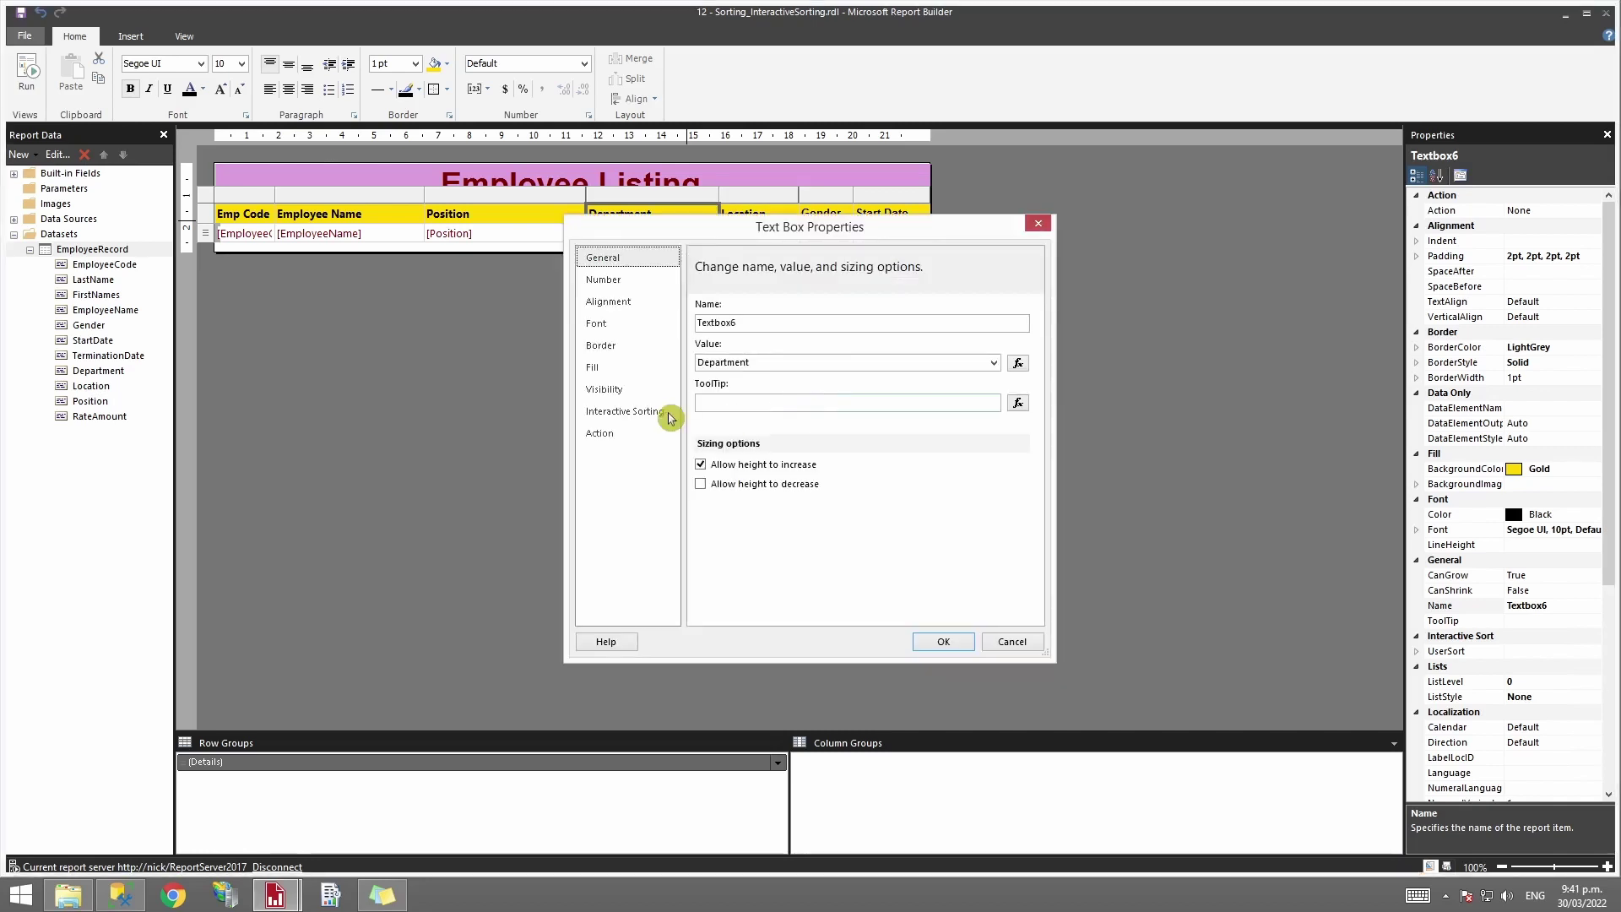
pyautogui.click(650, 412)
pyautogui.click(766, 311)
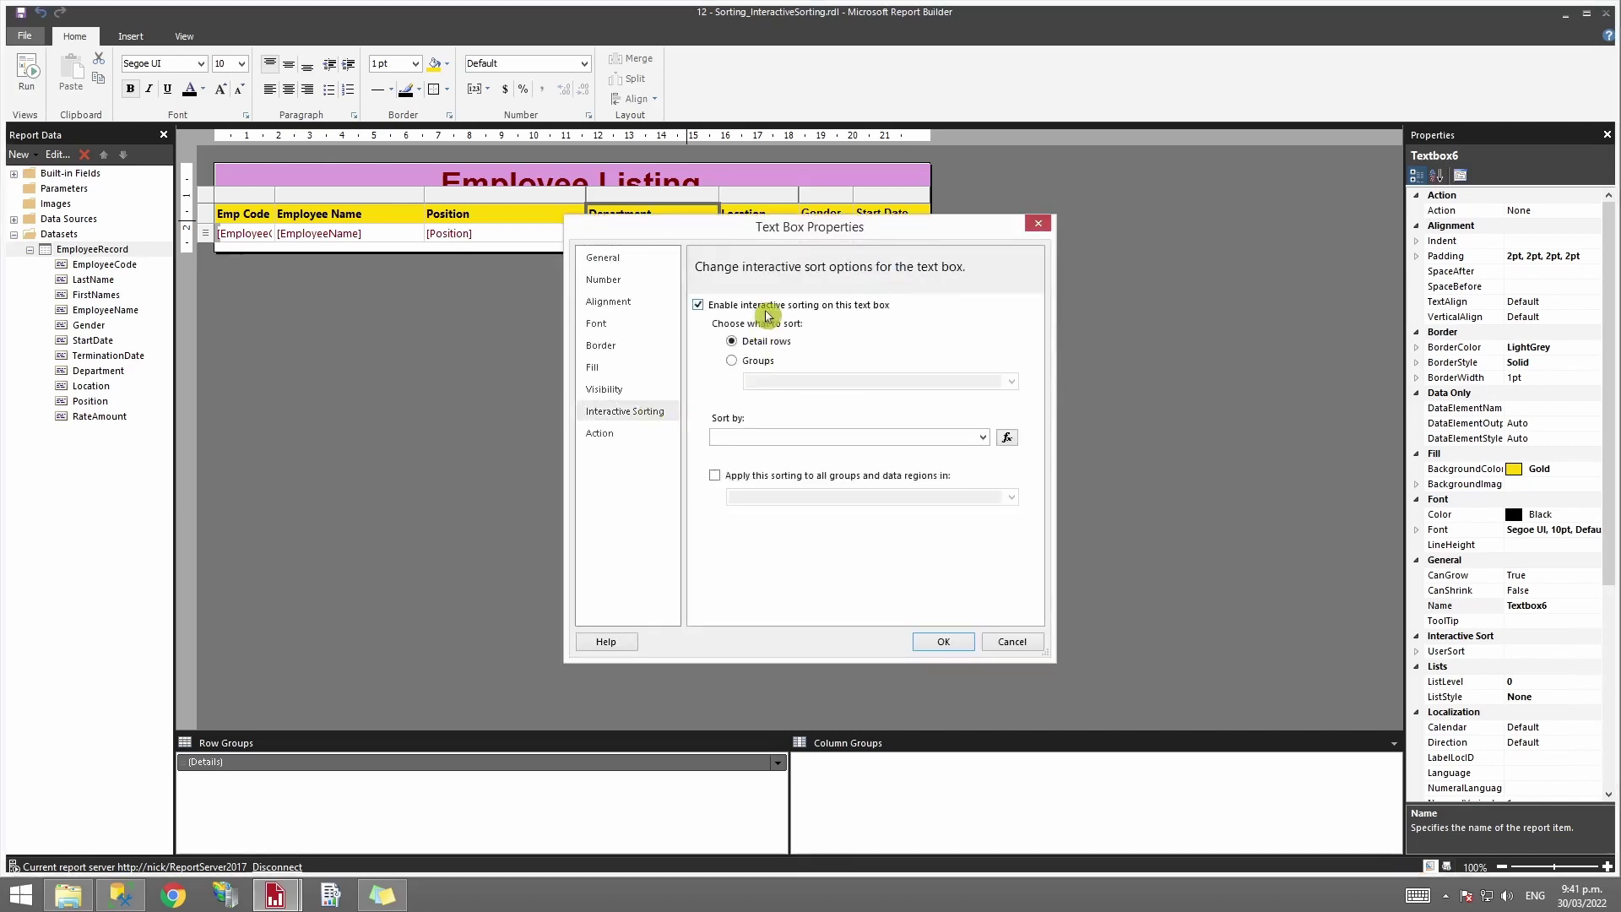
pyautogui.click(983, 438)
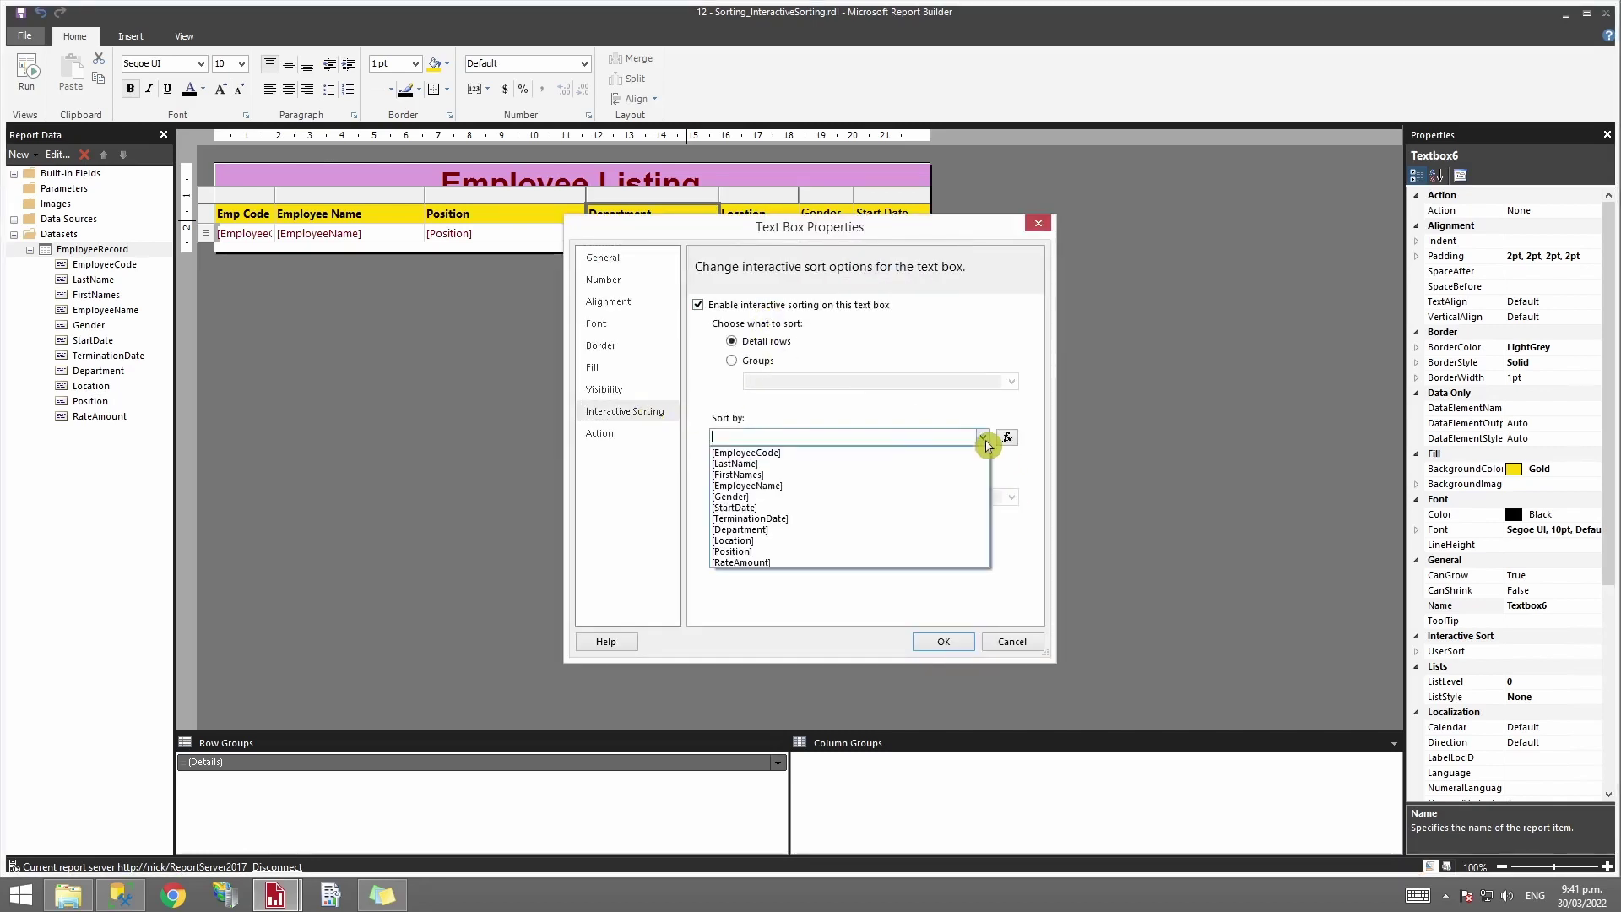
pyautogui.click(802, 530)
pyautogui.click(943, 643)
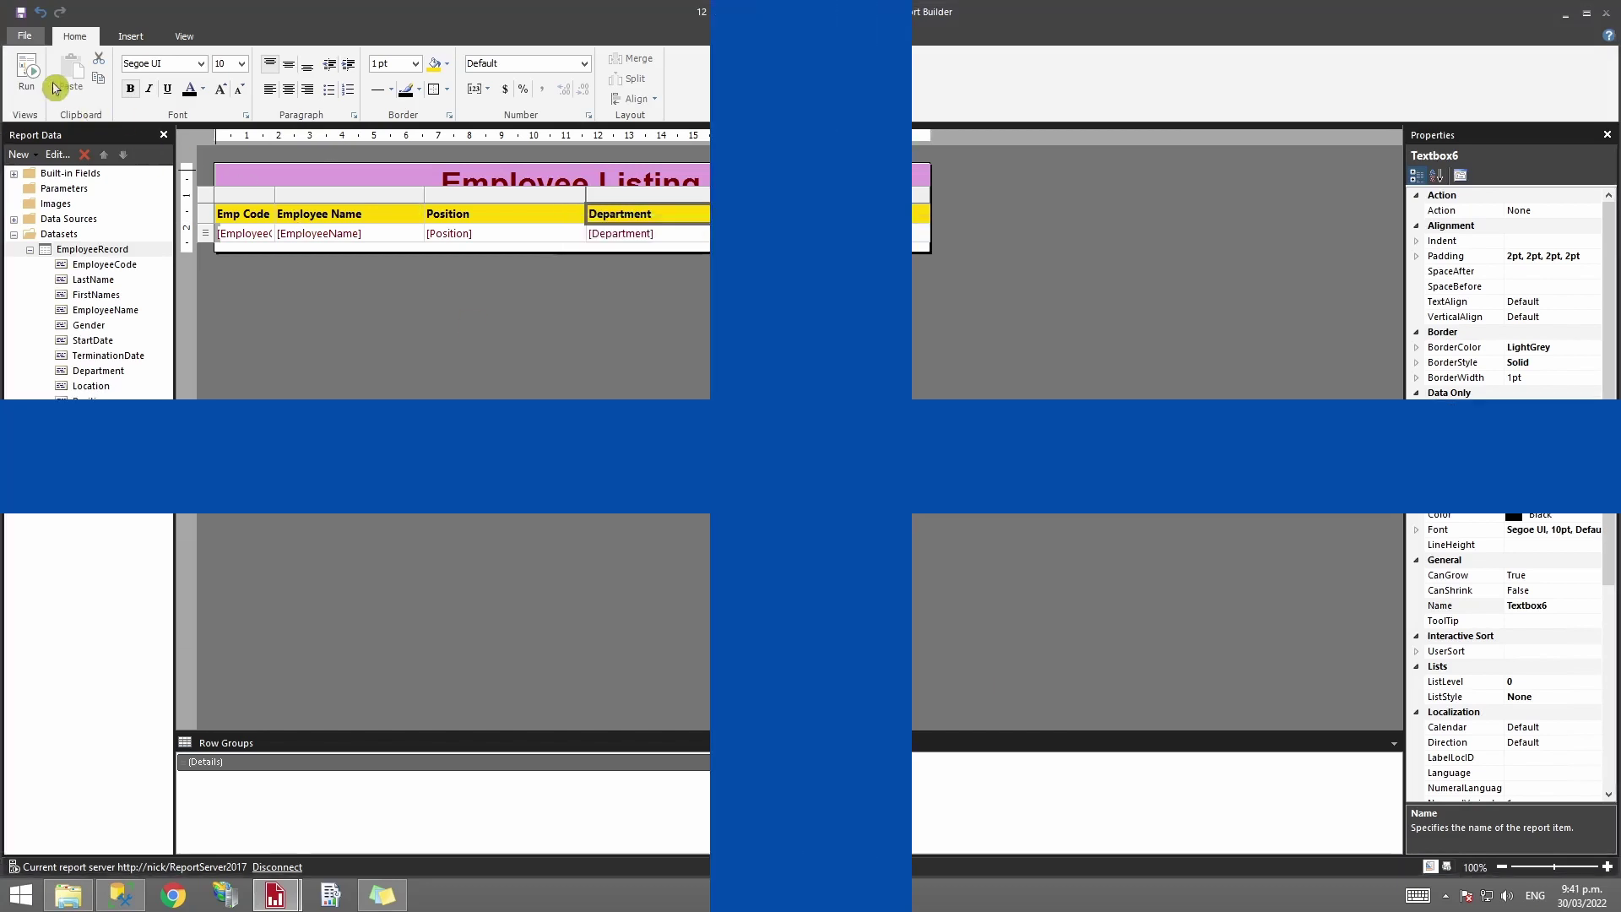